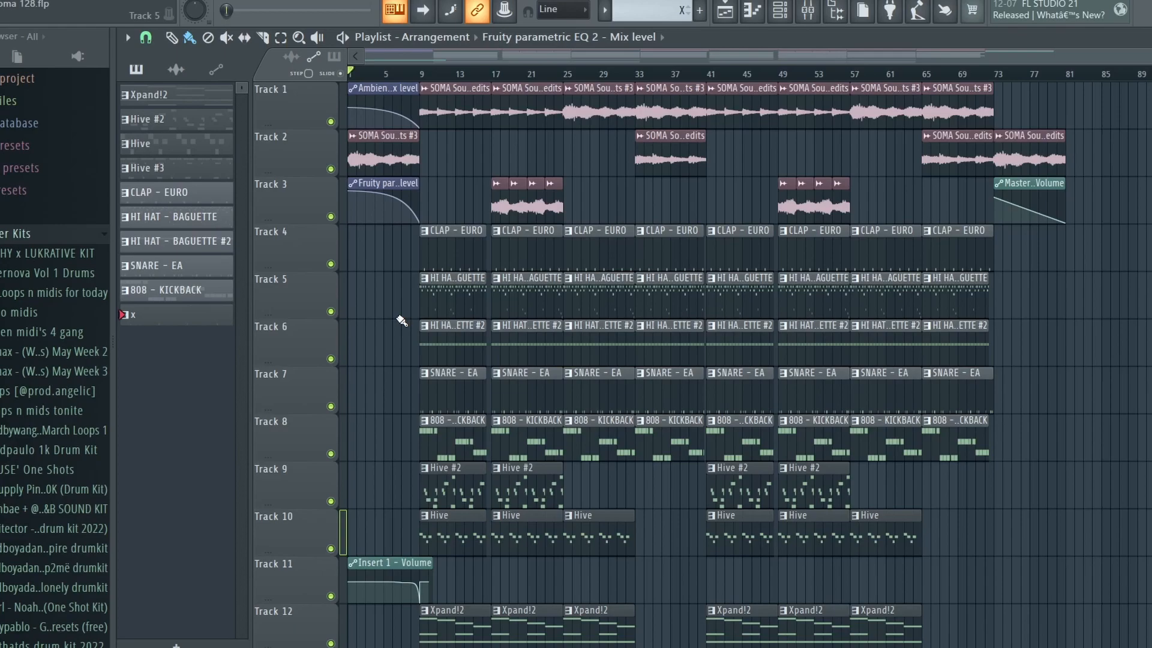
{"action": "scroll", "coordinate": [399, 322], "scroll_direction": "up", "scroll_amount": 3}
{"action": "scroll", "coordinate": [417, 252], "scroll_direction": "down", "scroll_amount": 3}
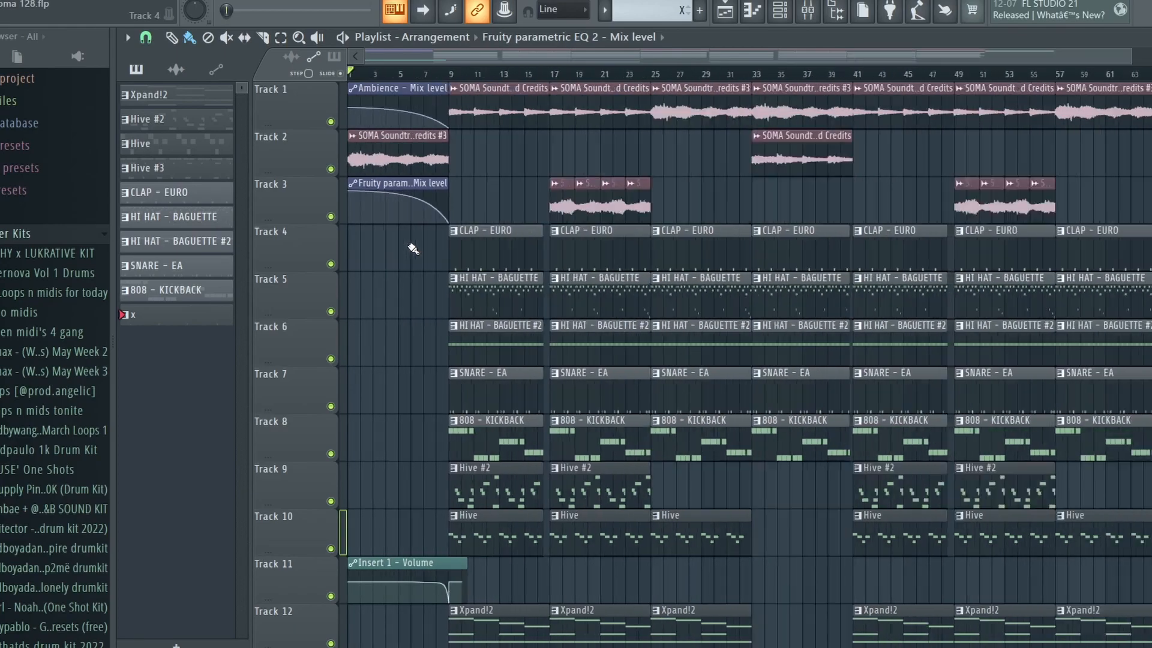
{"action": "scroll", "coordinate": [406, 250], "scroll_direction": "up", "scroll_amount": 2}
{"action": "scroll", "coordinate": [404, 206], "scroll_direction": "up", "scroll_amount": 1}
{"action": "scroll", "coordinate": [499, 277], "scroll_direction": "up", "scroll_amount": 1}
{"action": "scroll", "coordinate": [531, 76], "scroll_direction": "down", "scroll_amount": 2}
{"action": "scroll", "coordinate": [535, 79], "scroll_direction": "up", "scroll_amount": 2}
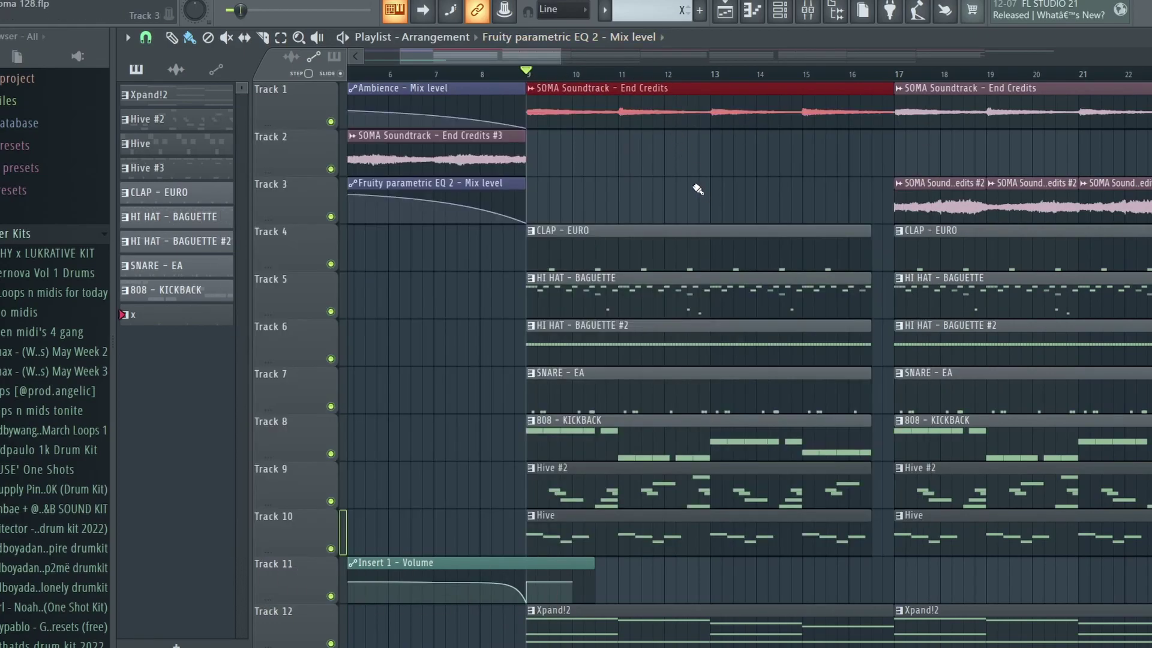
Step: Remove the stray clip dropped on Track 2 and play the intro with Track 1 soloed
{"action": "left_click", "coordinate": [712, 138]}
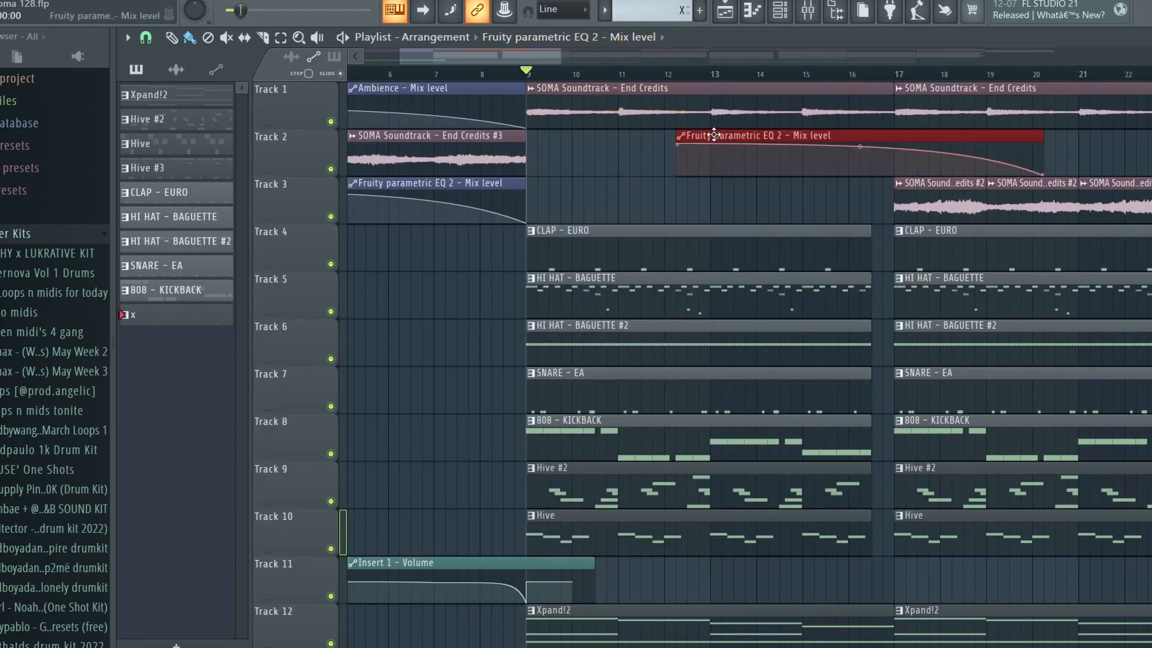
{"action": "right_click", "coordinate": [716, 138]}
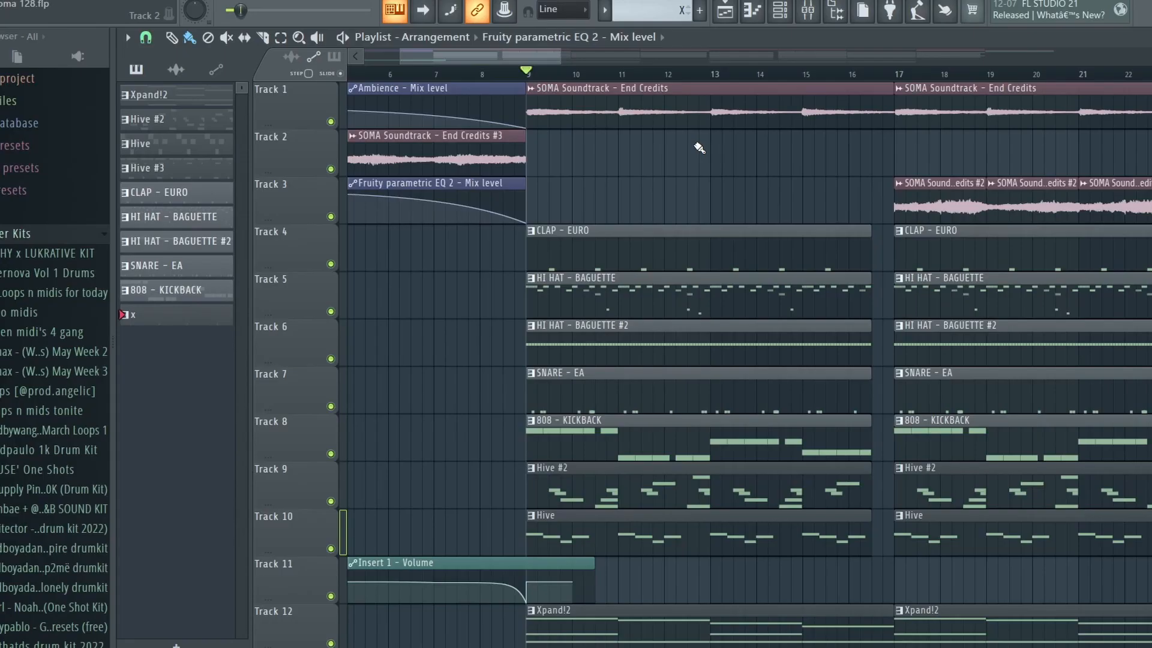
{"action": "scroll", "coordinate": [580, 100], "scroll_direction": "down", "scroll_amount": 3}
{"action": "scroll", "coordinate": [546, 160], "scroll_direction": "up", "scroll_amount": 2}
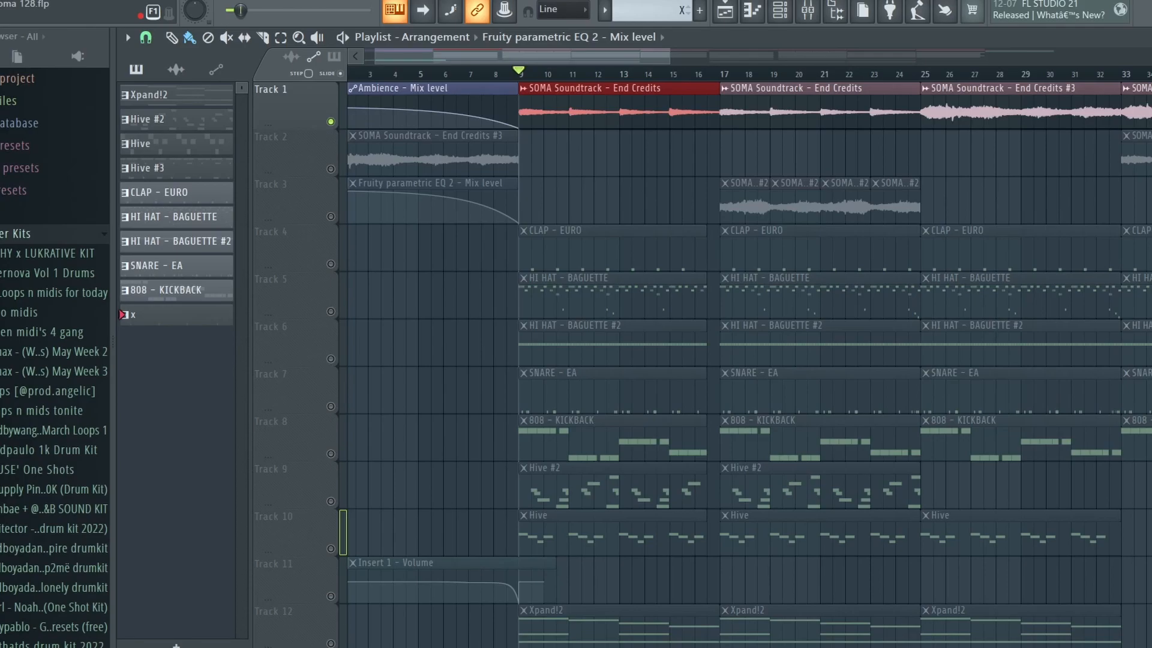
{"action": "scroll", "coordinate": [567, 175], "scroll_direction": "down", "scroll_amount": 2}
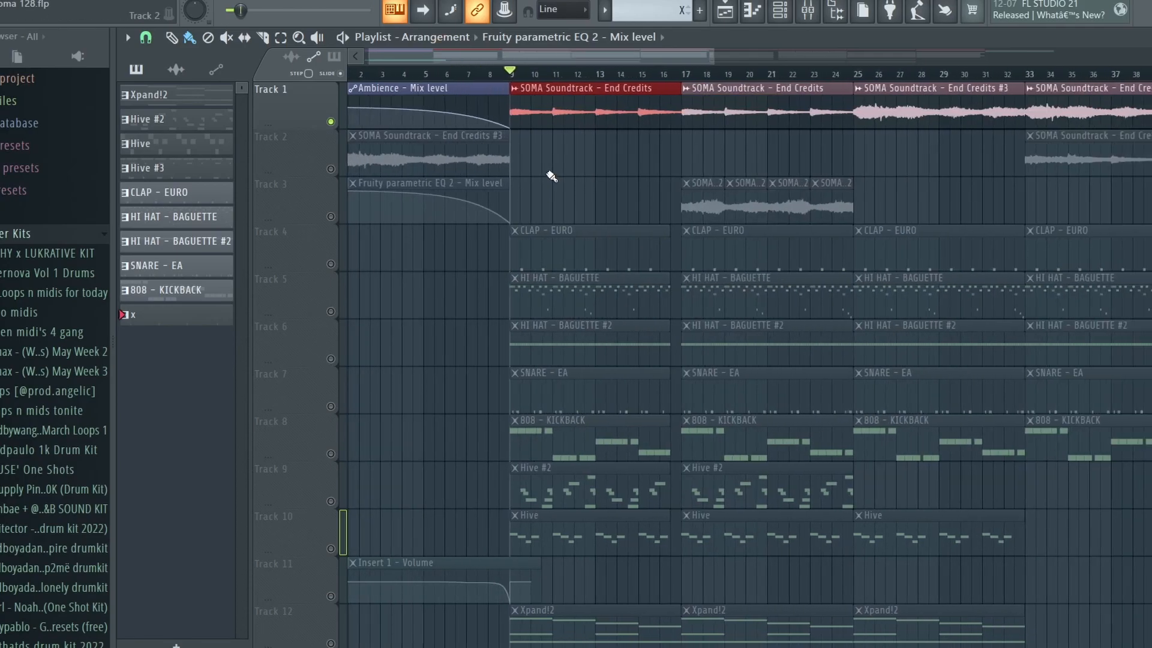
{"action": "key", "text": "space"}
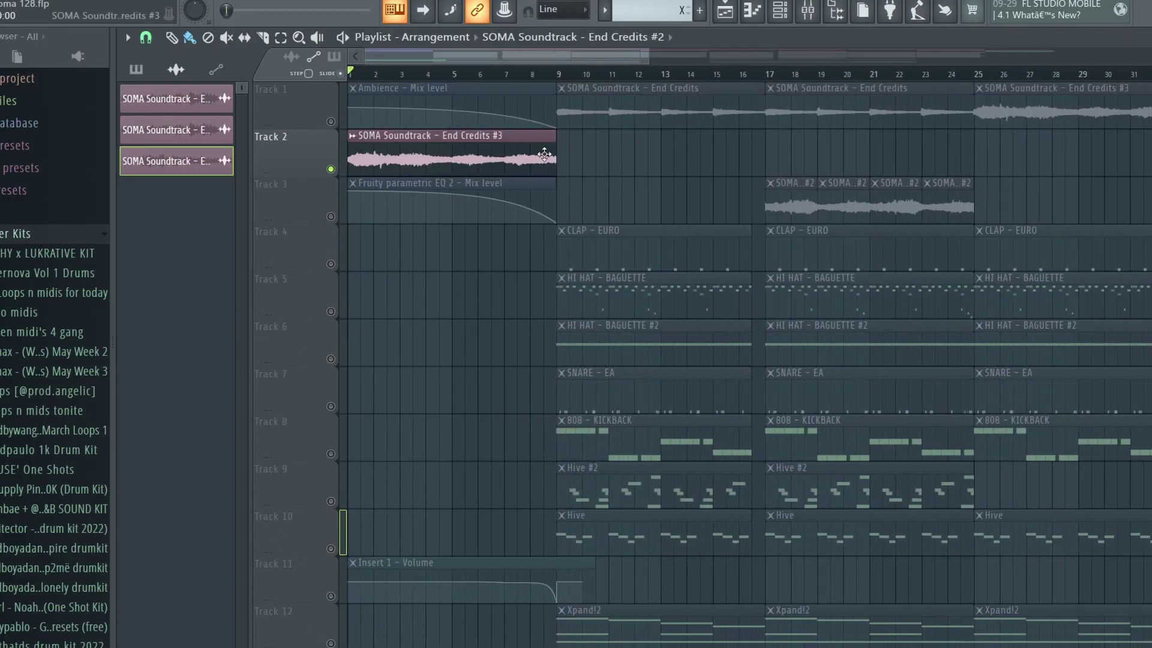
Step: Check the End Credits #3 clip's sample settings on Track 2, then play it soloed
{"action": "left_click_drag", "start_coordinate": [544, 155], "coordinate": [450, 158]}
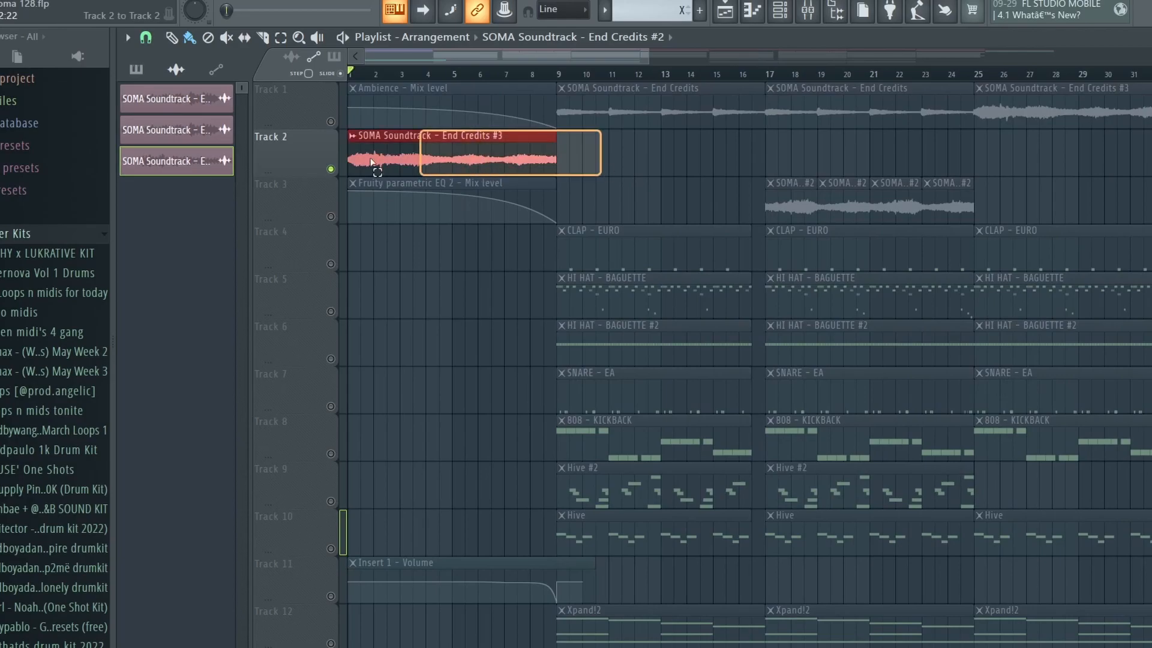
{"action": "left_click", "coordinate": [384, 138]}
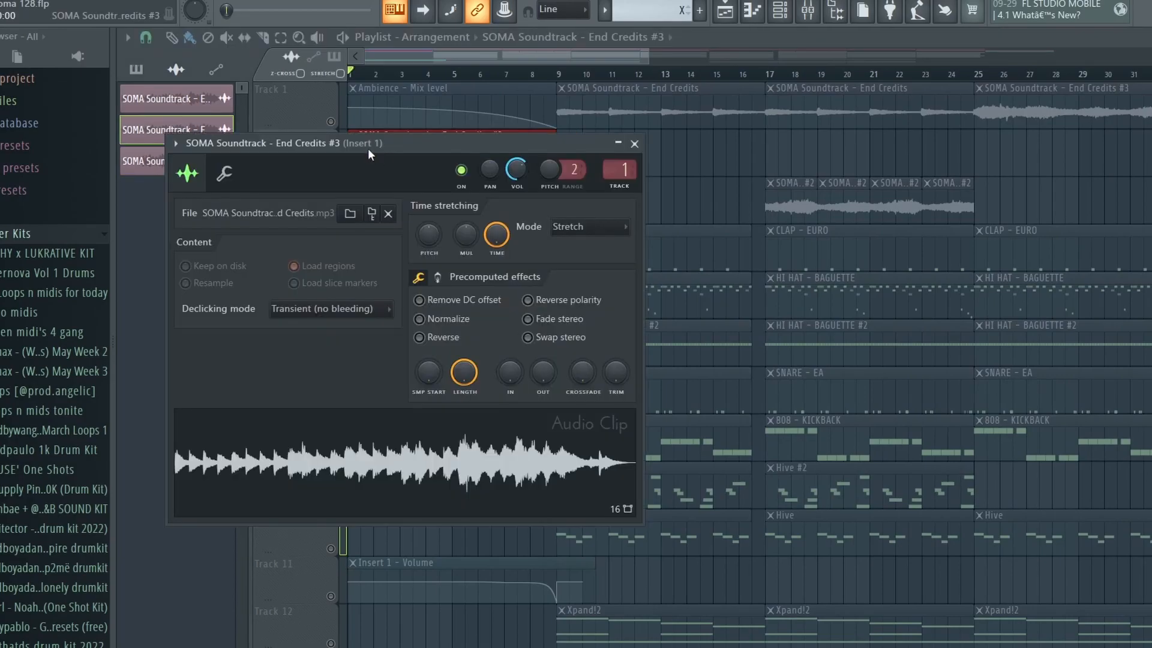
{"action": "left_click_drag", "start_coordinate": [367, 148], "coordinate": [427, 166]}
{"action": "key", "text": "Escape"}
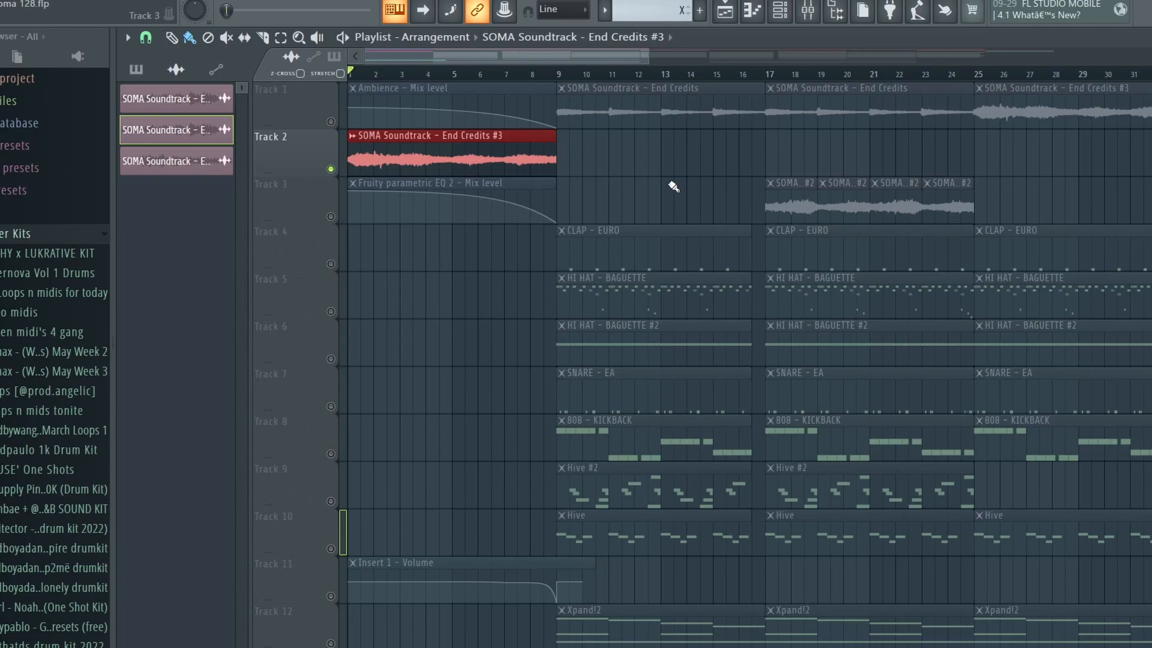
{"action": "key", "text": "space"}
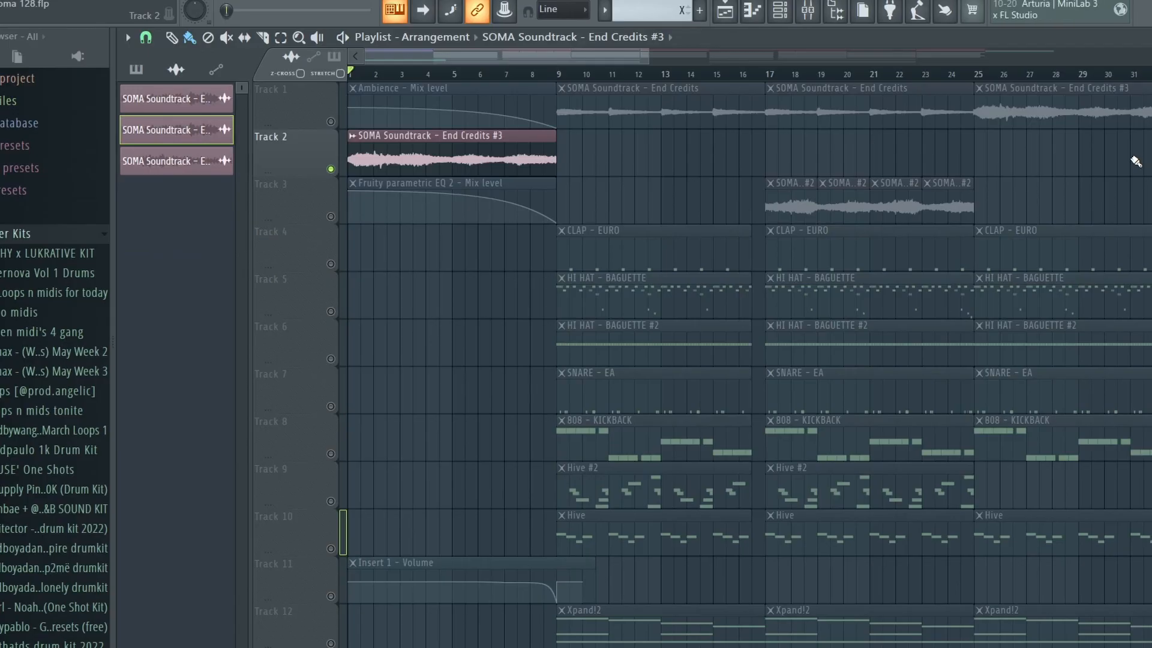
{"action": "scroll", "coordinate": [582, 211], "scroll_direction": "down", "scroll_amount": 1}
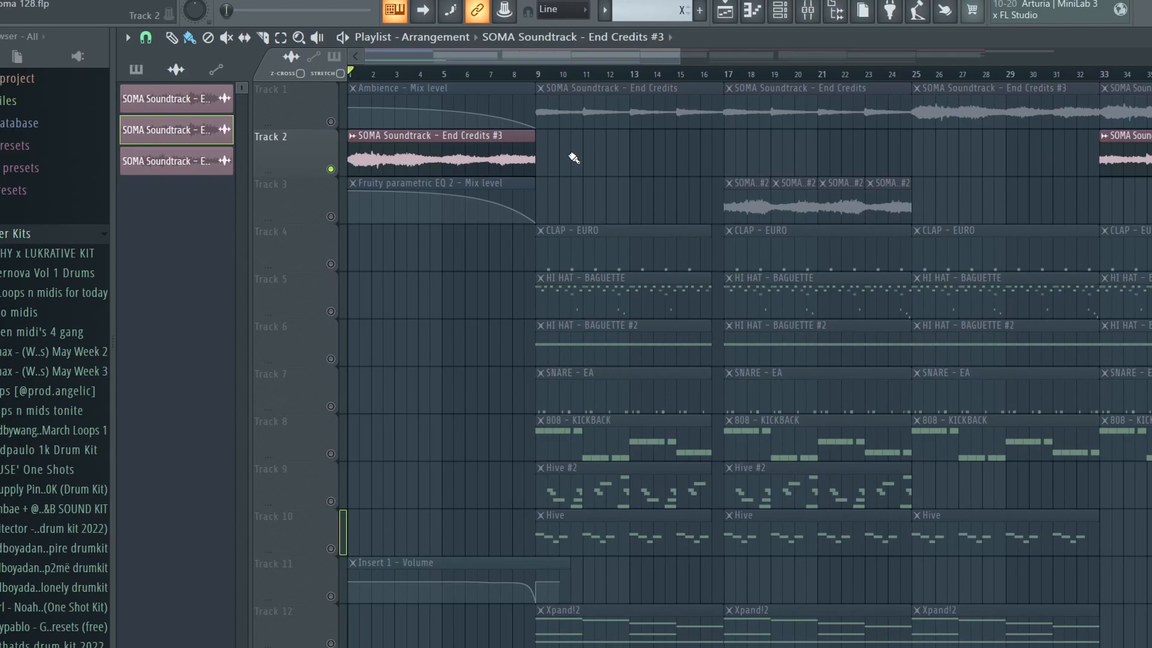
Step: Unmute all tracks while reviewing the SOMA #2 chops on Track 3
{"action": "left_click_drag", "start_coordinate": [656, 186], "coordinate": [981, 184]}
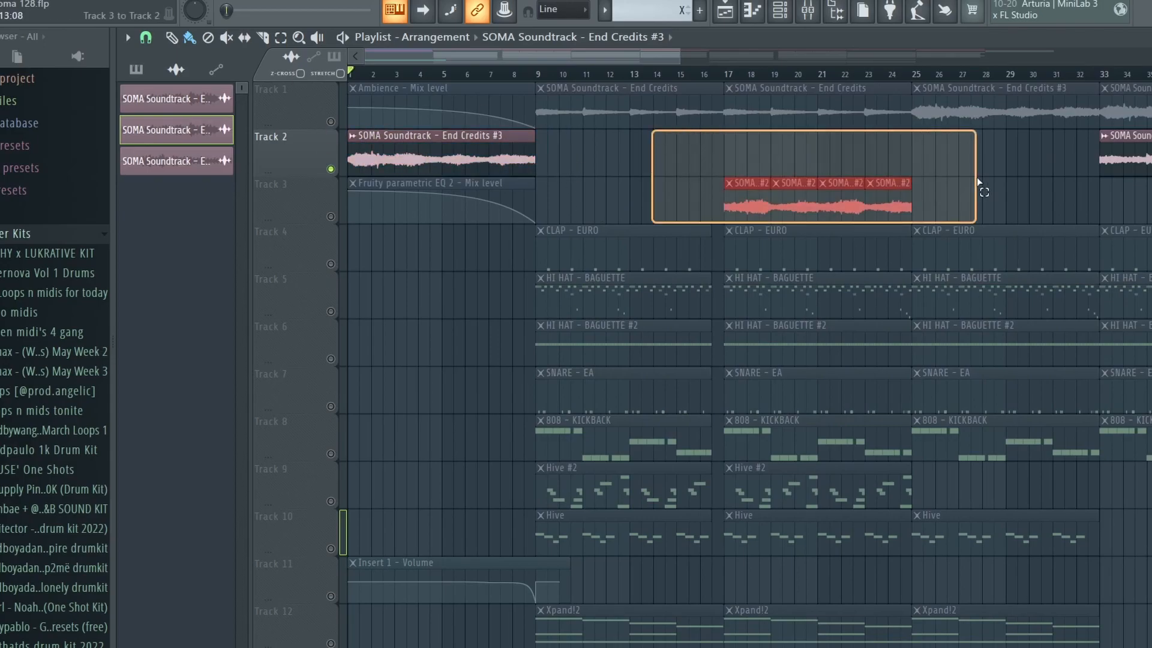
{"action": "scroll", "coordinate": [829, 217], "scroll_direction": "up", "scroll_amount": 2}
{"action": "right_click", "coordinate": [330, 216]}
{"action": "right_click", "coordinate": [329, 217]}
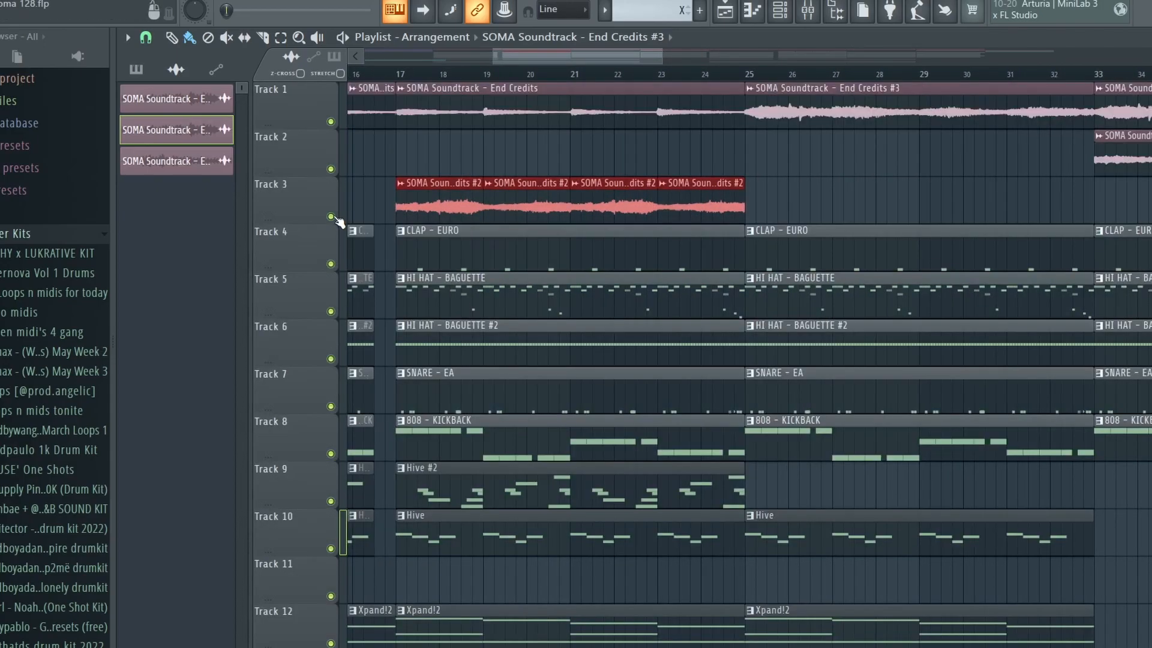
{"action": "left_click_drag", "start_coordinate": [370, 180], "coordinate": [784, 187]}
{"action": "scroll", "coordinate": [774, 190], "scroll_direction": "down", "scroll_amount": 2}
{"action": "scroll", "coordinate": [469, 203], "scroll_direction": "up", "scroll_amount": 3}
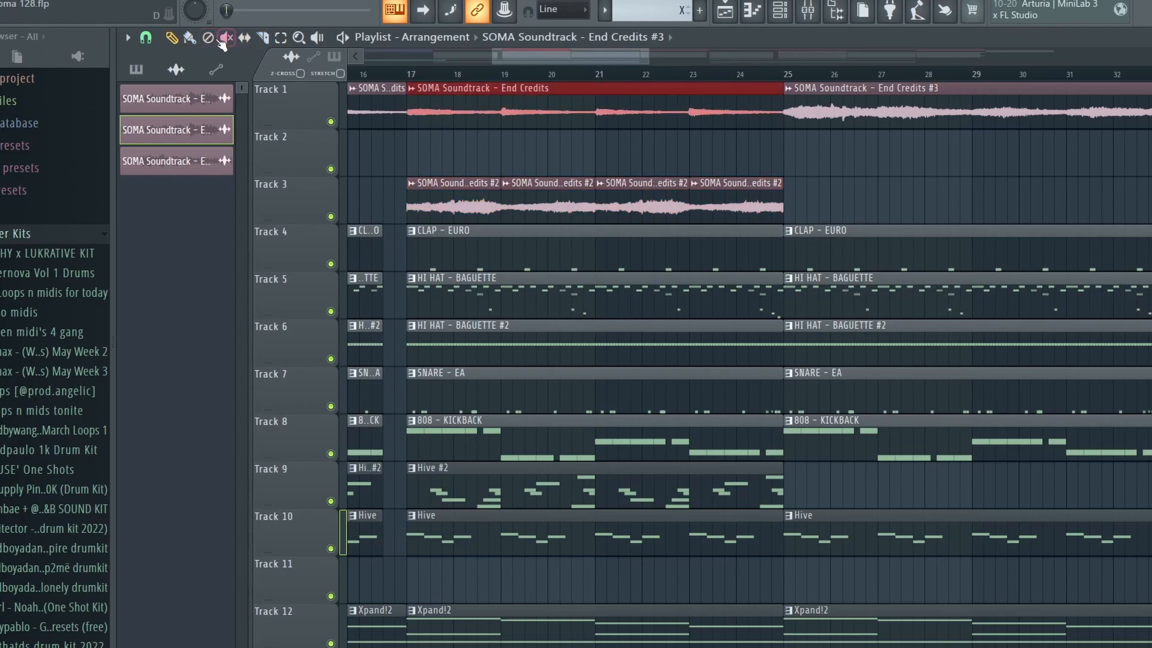
Step: Demonstrate slicing the Track 1 End Credits clip at bars 19 and 21 and moving chops, then undo it
{"action": "left_click", "coordinate": [691, 132]}
{"action": "left_click_drag", "start_coordinate": [587, 137], "coordinate": [608, 134]}
{"action": "left_click", "coordinate": [512, 125]}
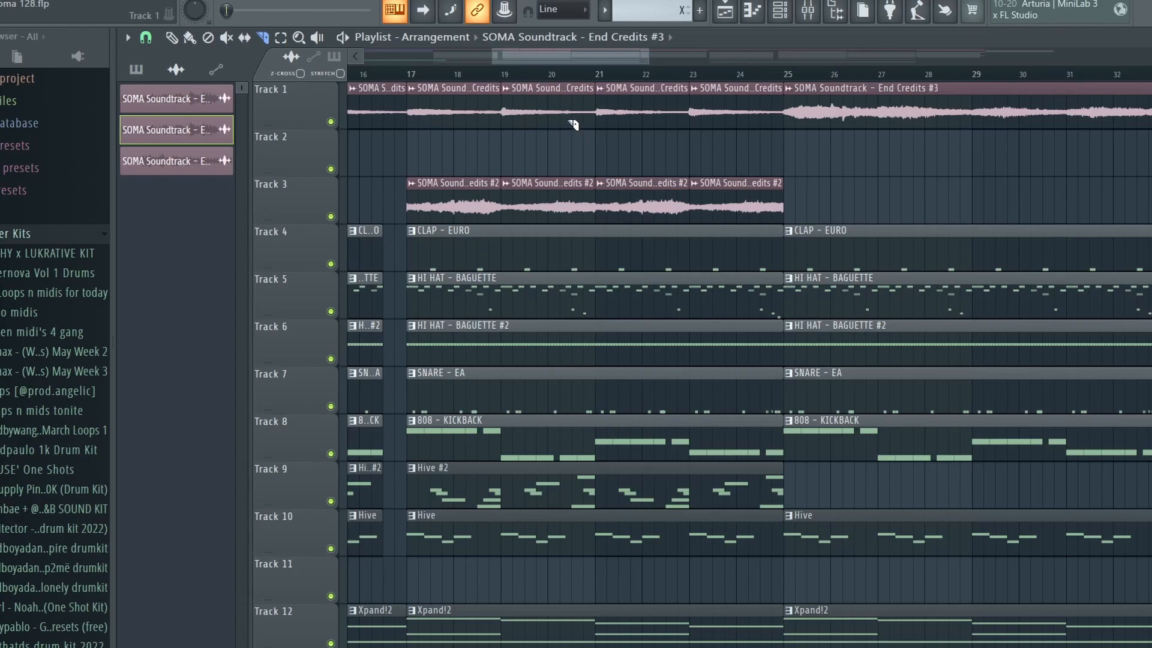
{"action": "left_click", "coordinate": [173, 37]}
{"action": "left_click_drag", "start_coordinate": [725, 113], "coordinate": [433, 161]}
{"action": "left_click_drag", "start_coordinate": [594, 157], "coordinate": [535, 169]}
{"action": "key", "text": "ctrl+z"}
{"action": "scroll", "coordinate": [540, 145], "scroll_direction": "up", "scroll_amount": 2}
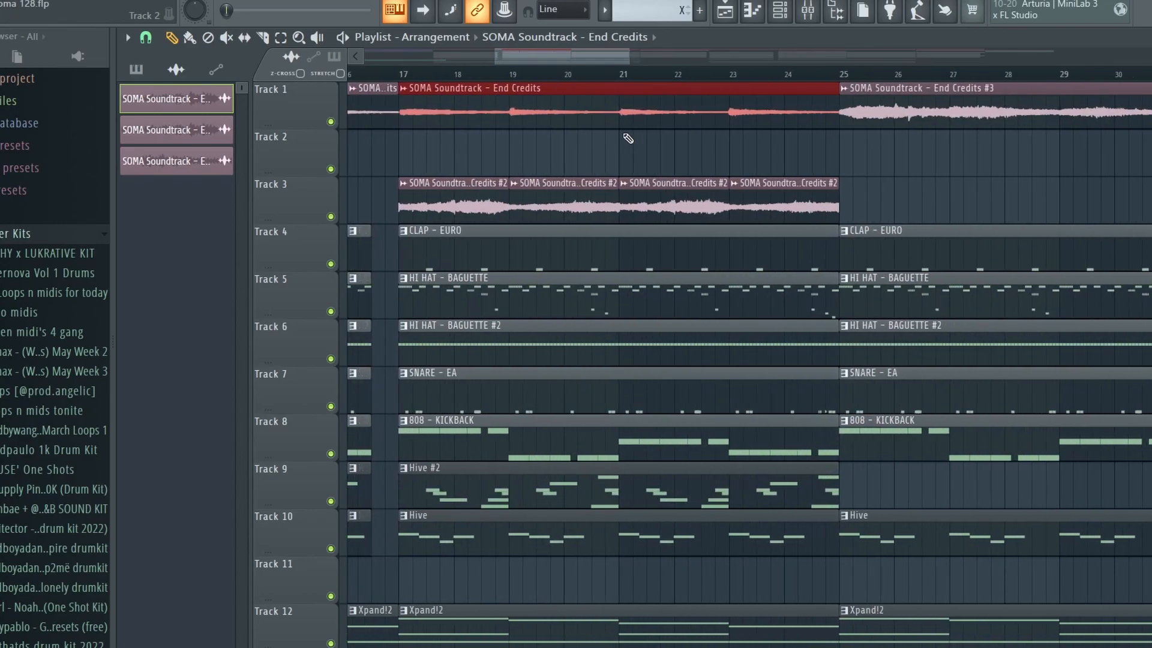
{"action": "scroll", "coordinate": [591, 168], "scroll_direction": "down", "scroll_amount": 5}
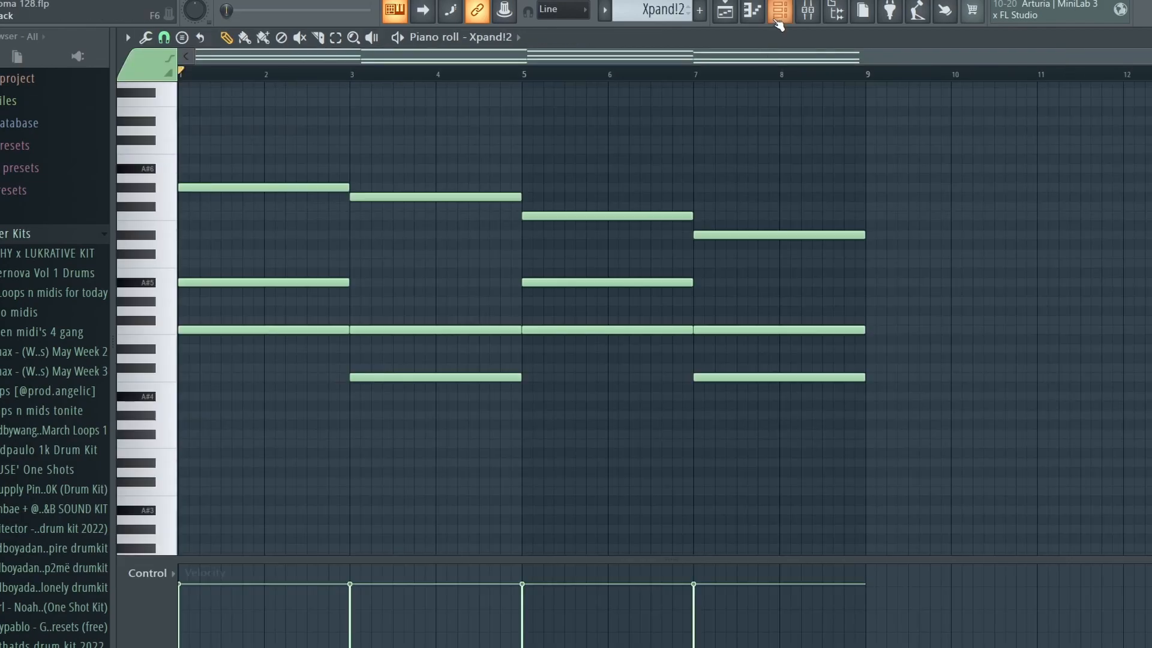
{"action": "left_click", "coordinate": [777, 15]}
{"action": "left_click", "coordinate": [281, 157]}
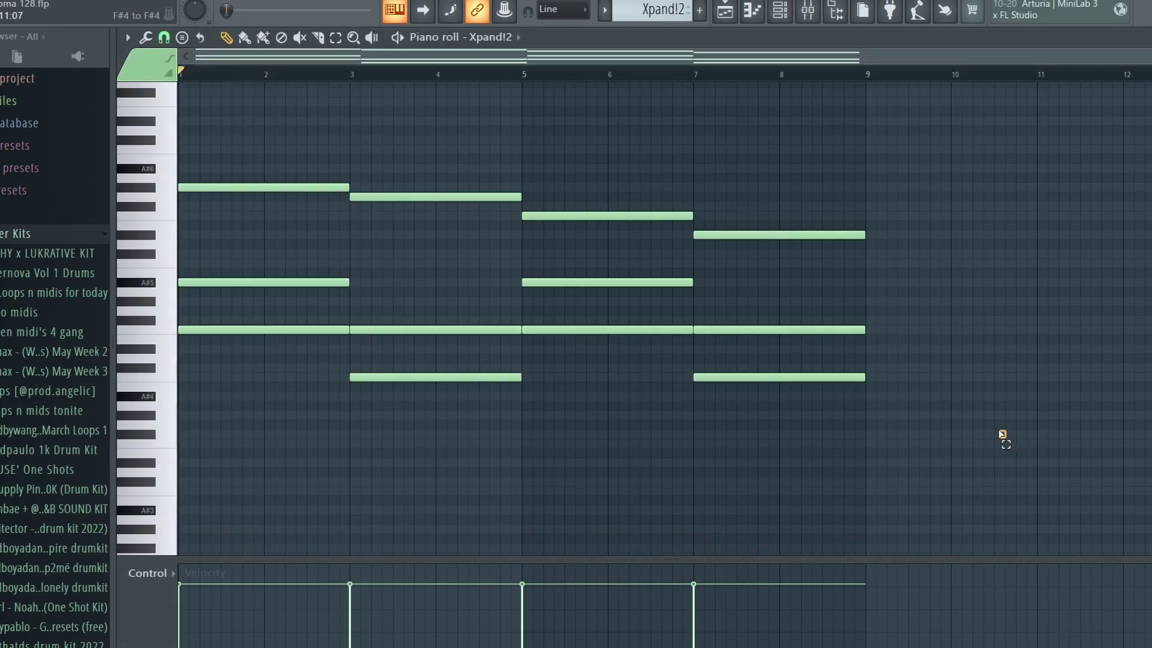
{"action": "left_click_drag", "start_coordinate": [1003, 439], "coordinate": [180, 166]}
{"action": "left_click", "coordinate": [329, 170]}
{"action": "left_click", "coordinate": [725, 11]}
{"action": "scroll", "coordinate": [431, 175], "scroll_direction": "up", "scroll_amount": 2}
{"action": "scroll", "coordinate": [431, 175], "scroll_direction": "up", "scroll_amount": 5}
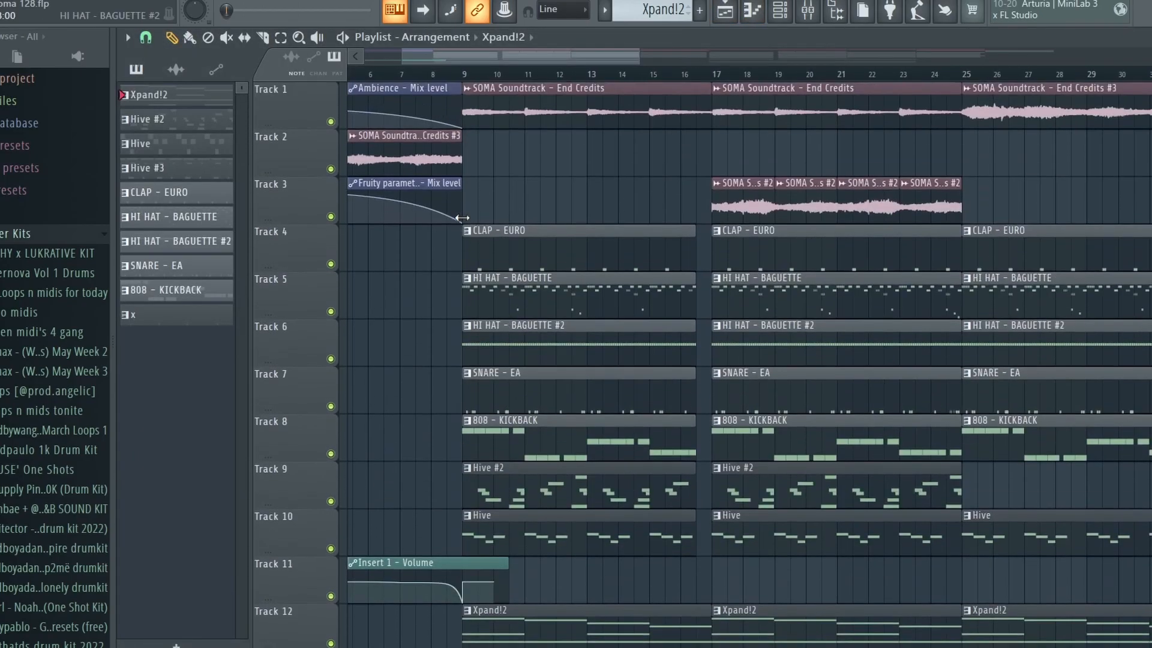
Step: Review the Fruity parametric EQ 2 and effects on mixer Inserts 1, 2 and 3
{"action": "key", "text": "F9"}
{"action": "left_click", "coordinate": [1080, 362]}
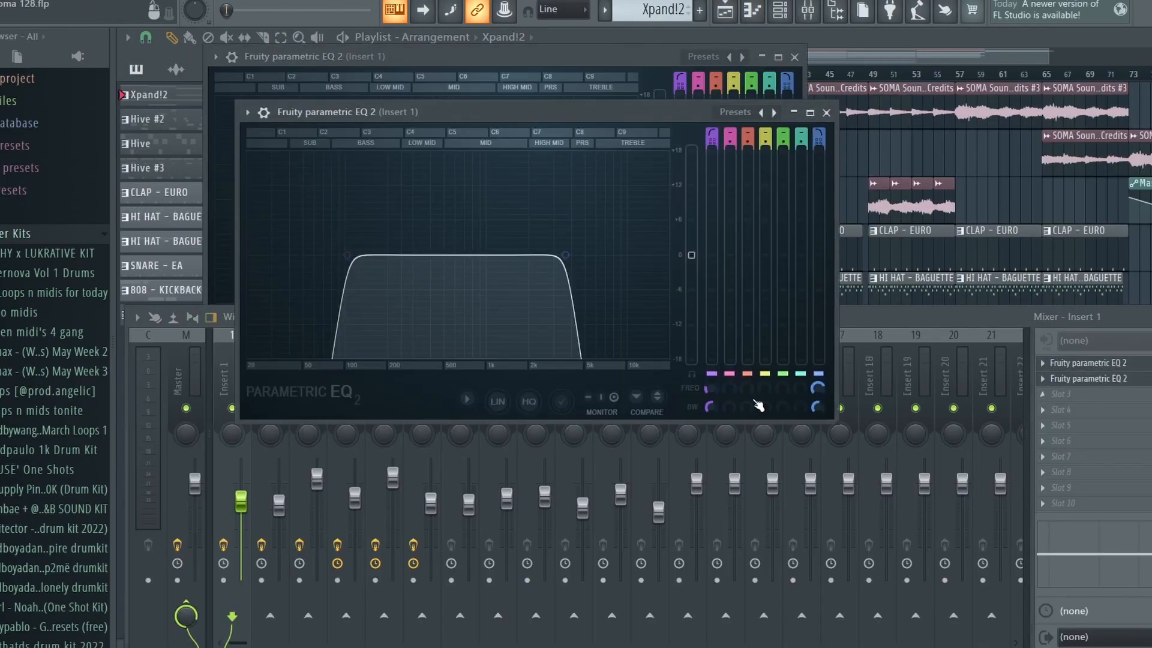
{"action": "key", "text": "F5"}
{"action": "scroll", "coordinate": [381, 263], "scroll_direction": "down", "scroll_amount": 2}
{"action": "scroll", "coordinate": [380, 260], "scroll_direction": "down", "scroll_amount": 1}
{"action": "key", "text": "F9"}
{"action": "left_click", "coordinate": [281, 370]}
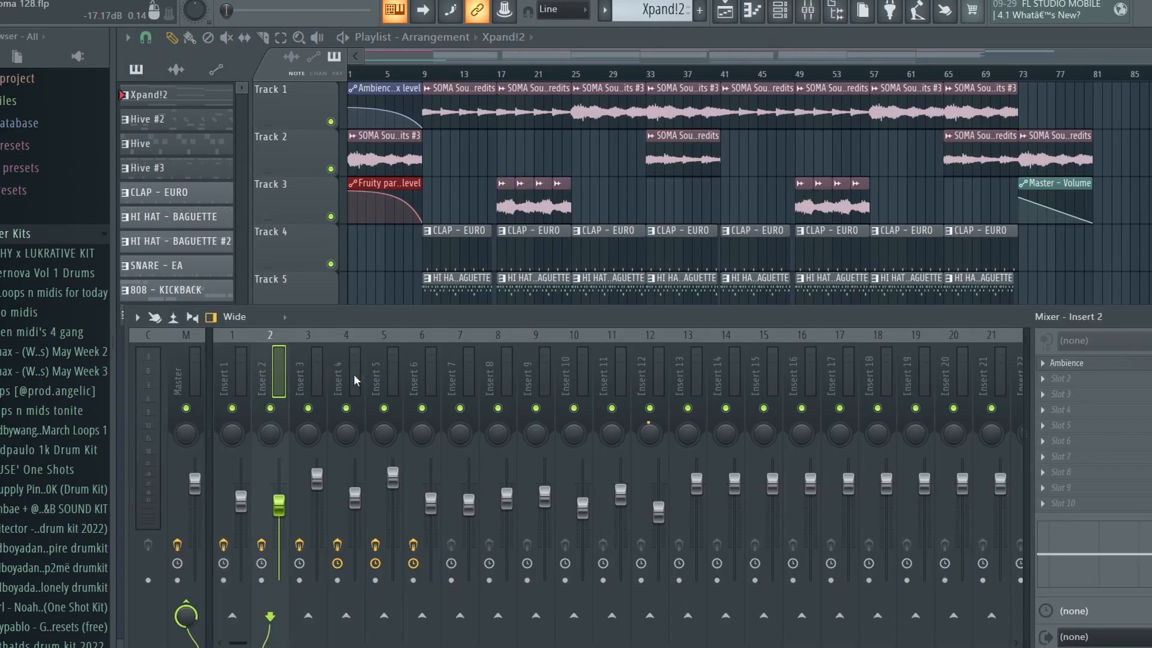
{"action": "left_click", "coordinate": [1089, 364]}
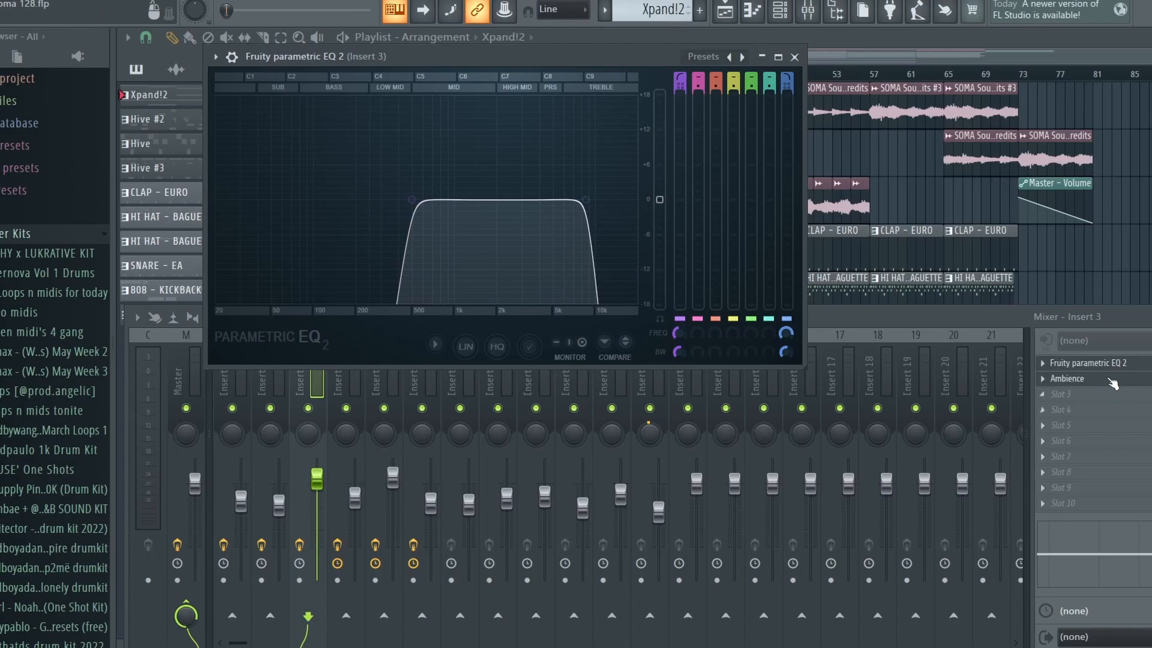
{"action": "key", "text": "F5"}
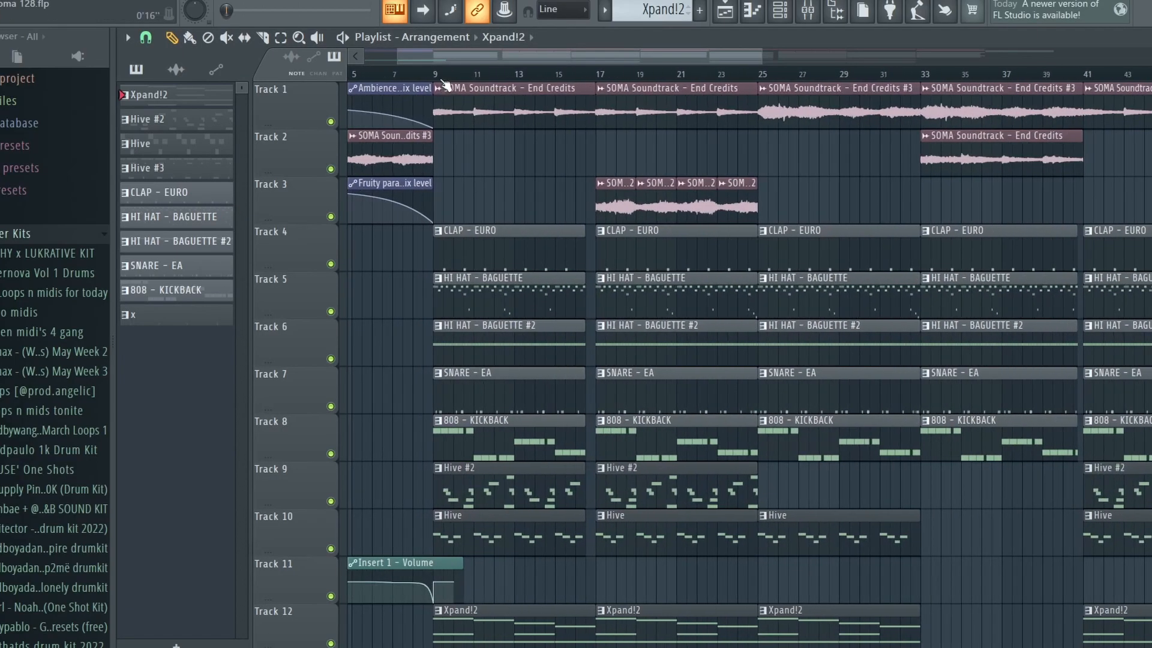
Step: Mark bars 9 to 17 on the Playlist ruler as the loop section
{"action": "left_click_drag", "start_coordinate": [444, 79], "coordinate": [599, 79]}
{"action": "scroll", "coordinate": [558, 144], "scroll_direction": "down", "scroll_amount": 2}
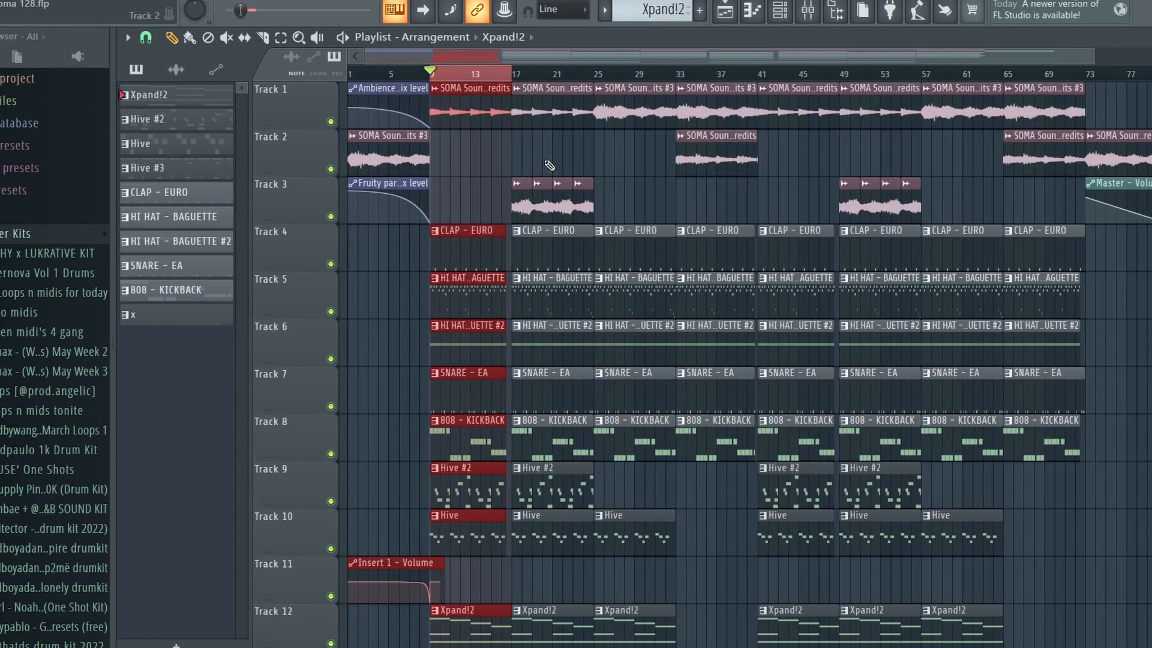
Step: Bring up the Xpand!2 violin chord pattern in the piano roll and play it
{"action": "left_click", "coordinate": [817, 14]}
{"action": "key", "text": "F9"}
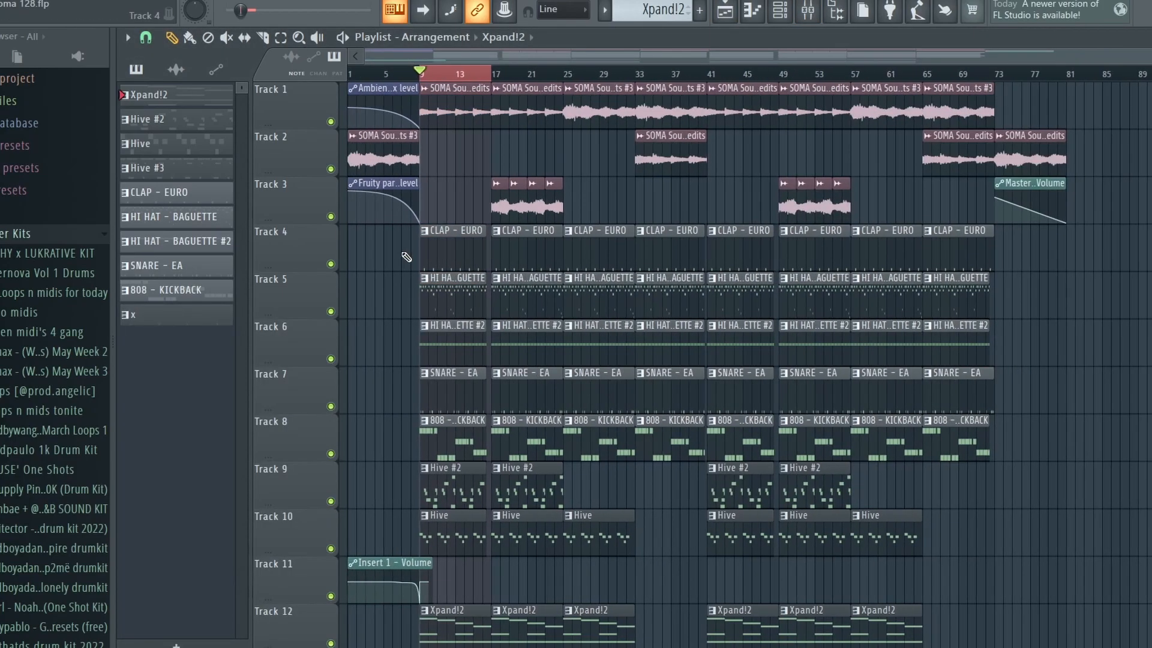
{"action": "key", "text": "F7"}
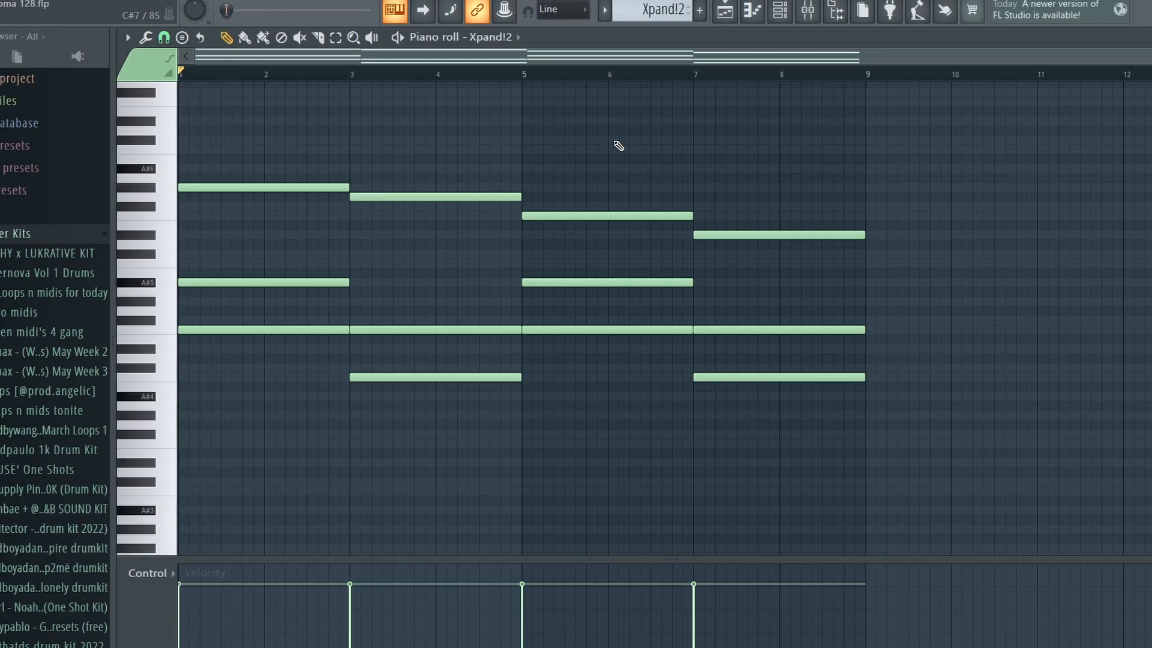
{"action": "key", "text": "space"}
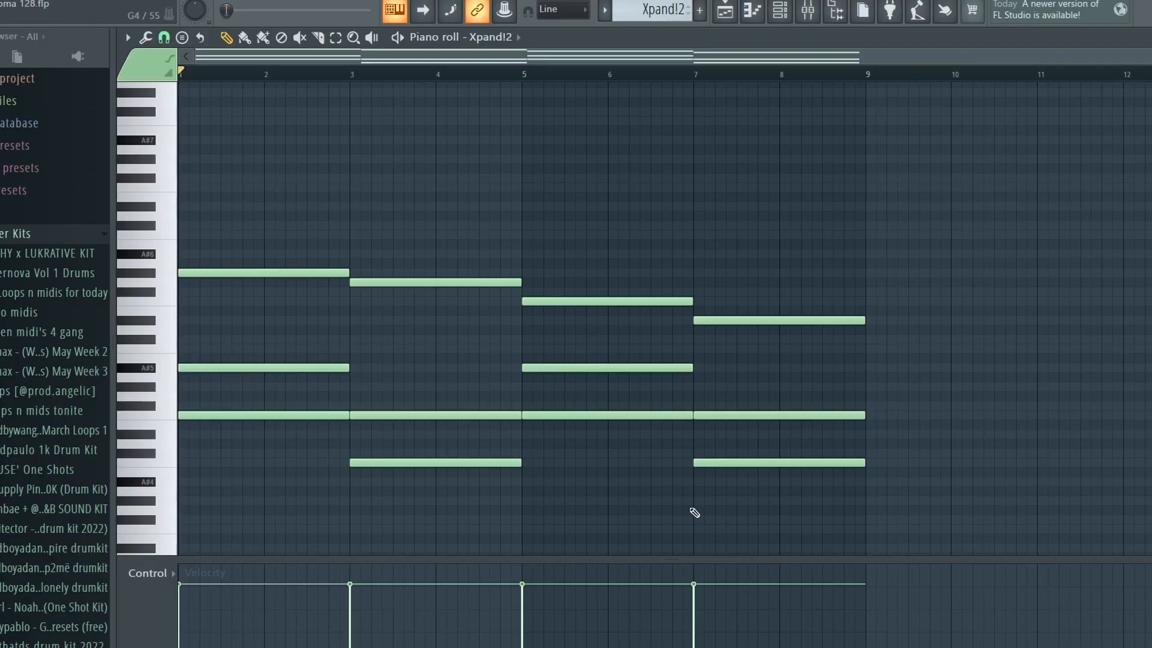
{"action": "scroll", "coordinate": [590, 321], "scroll_direction": "down", "scroll_amount": 2}
{"action": "scroll", "coordinate": [311, 268], "scroll_direction": "down", "scroll_amount": 2}
{"action": "scroll", "coordinate": [811, 382], "scroll_direction": "up", "scroll_amount": 1}
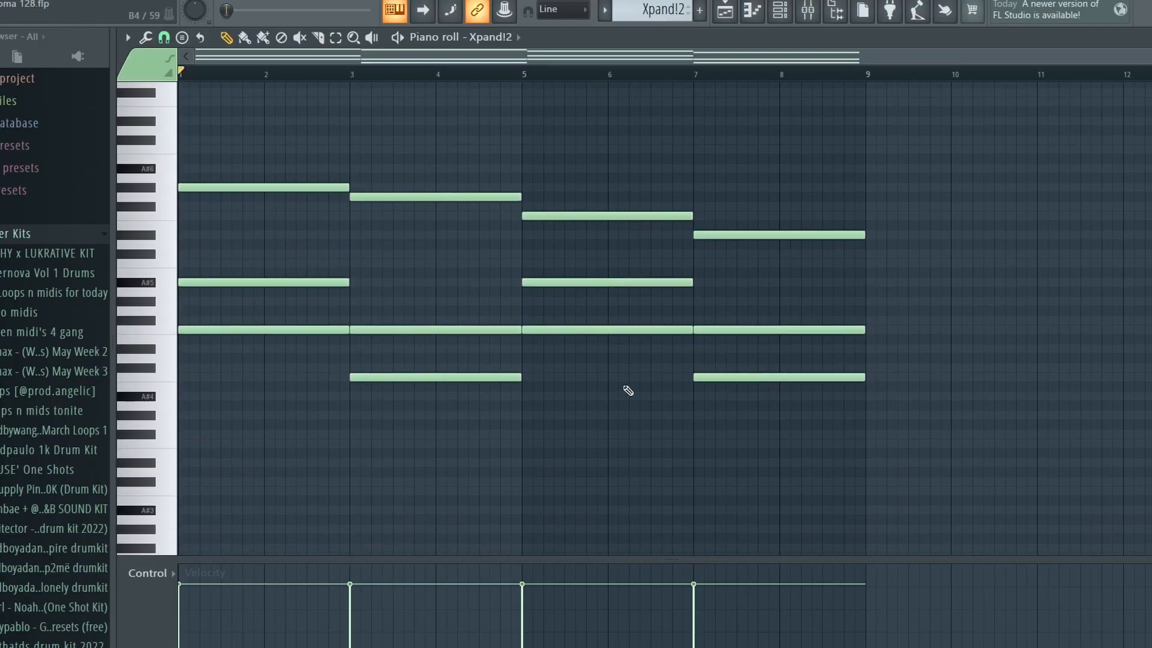
Step: Highlight the top four chord notes, then the lower chord notes, and move on to the Hive #2 lead's insert
{"action": "left_click_drag", "start_coordinate": [895, 250], "coordinate": [274, 81]}
{"action": "left_click_drag", "start_coordinate": [226, 126], "coordinate": [846, 246]}
{"action": "scroll", "coordinate": [890, 211], "scroll_direction": "up", "scroll_amount": 2}
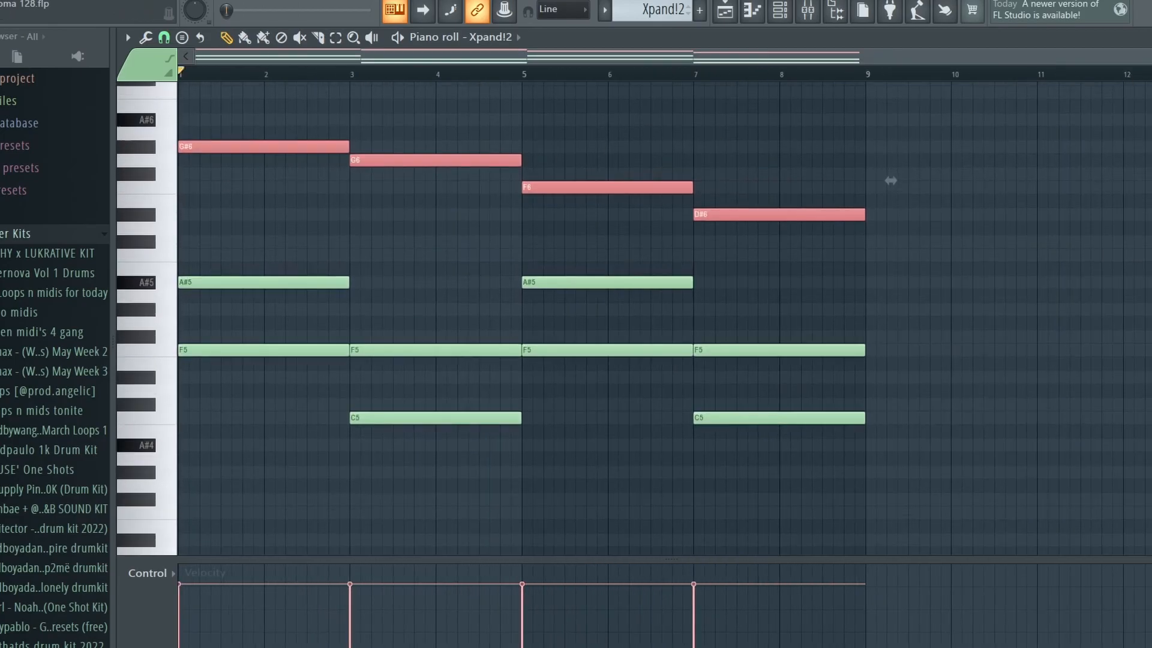
{"action": "left_click", "coordinate": [780, 438]}
{"action": "left_click_drag", "start_coordinate": [843, 489], "coordinate": [438, 330]}
{"action": "left_click", "coordinate": [301, 231]}
{"action": "mouse_move", "coordinate": [239, 209]}
{"action": "left_mouse_down"}
{"action": "mouse_move", "coordinate": [803, 451]}
{"action": "mouse_move", "coordinate": [906, 459]}
{"action": "mouse_move", "coordinate": [333, 291]}
{"action": "left_mouse_up"}
{"action": "left_click", "coordinate": [906, 468]}
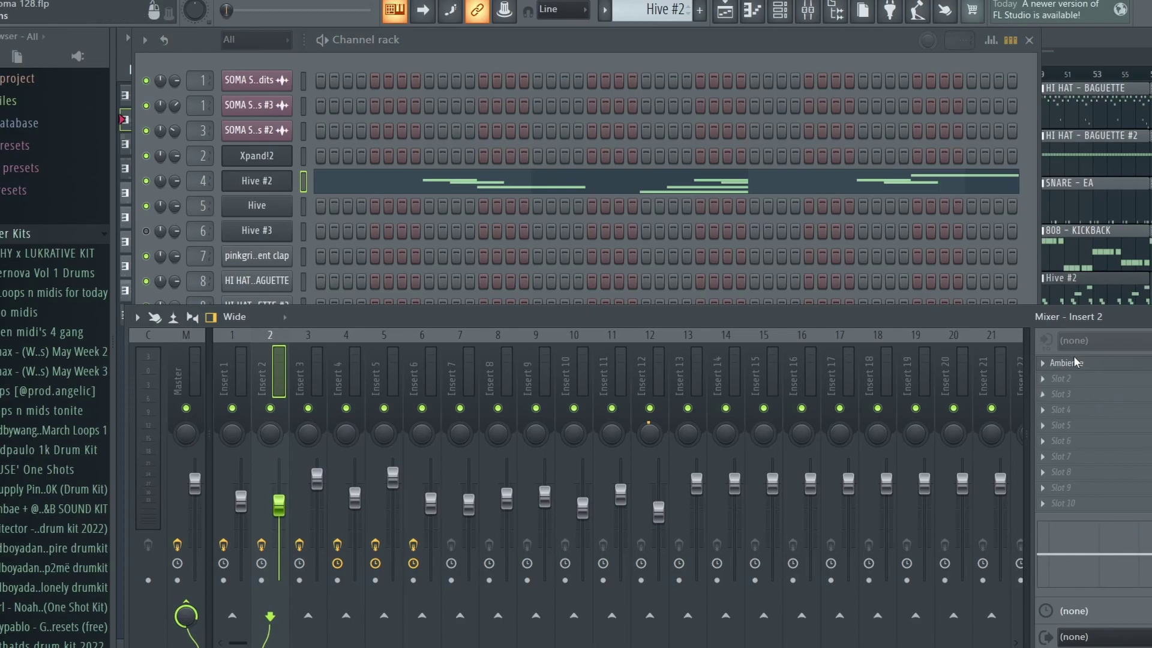
{"action": "left_click", "coordinate": [1077, 362]}
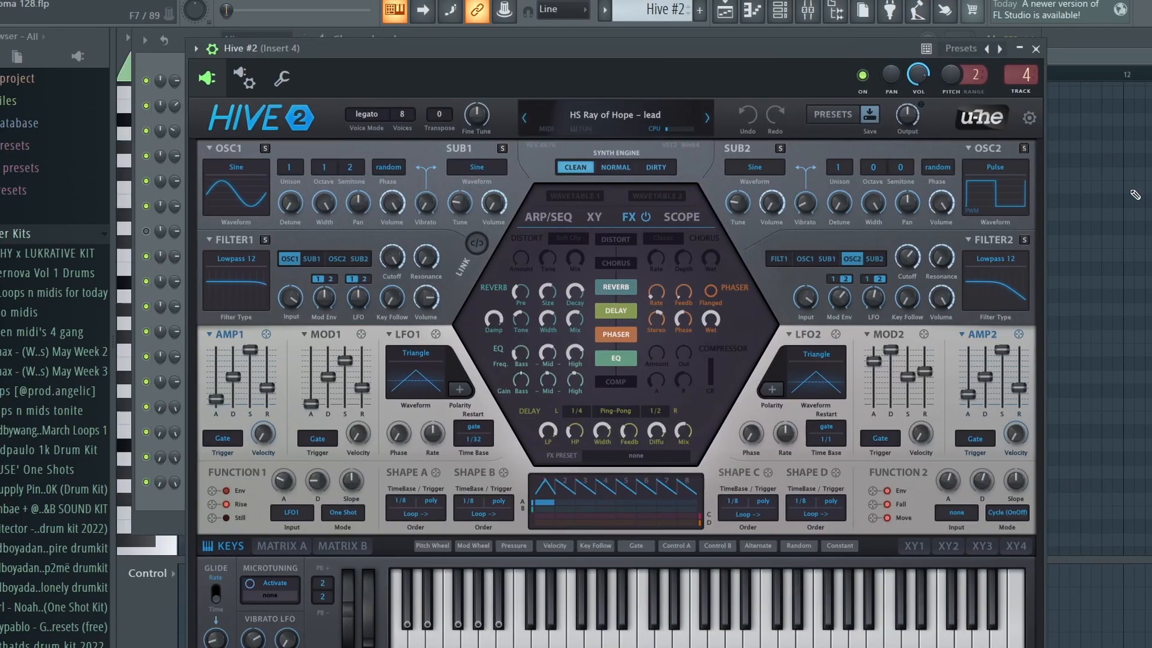
Step: Close Hive #2, reveal its lead melody notes in the piano roll and play them
{"action": "left_click", "coordinate": [1135, 195]}
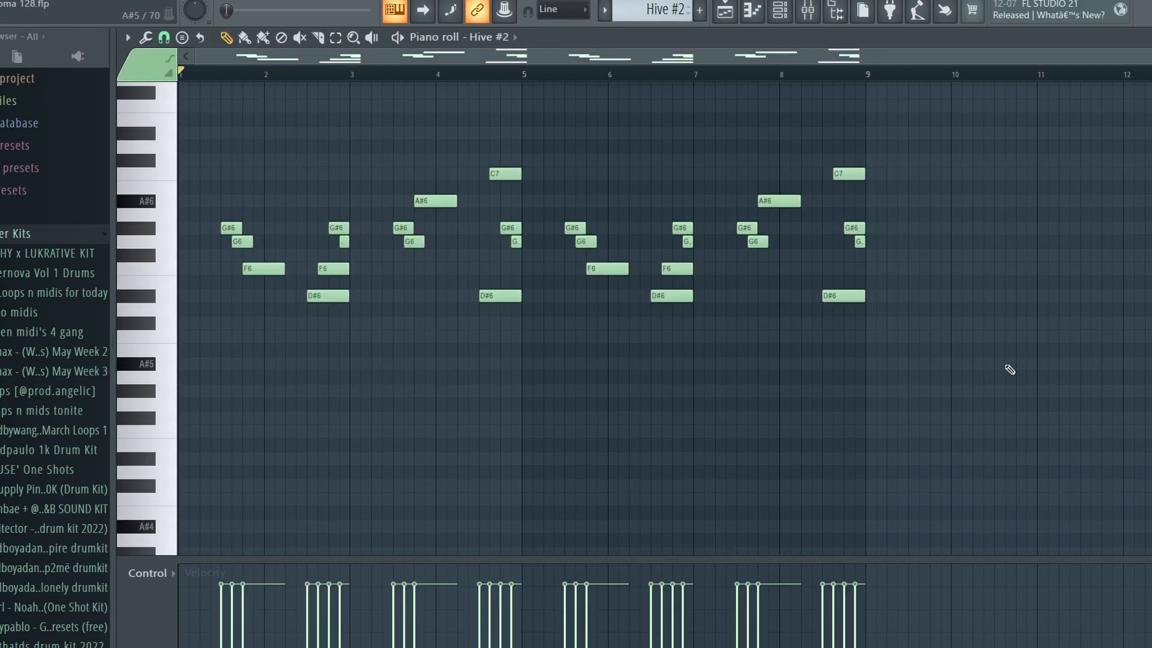
{"action": "key", "text": "ctrl+a"}
{"action": "left_click", "coordinate": [666, 408]}
{"action": "scroll", "coordinate": [674, 392], "scroll_direction": "up", "scroll_amount": 3}
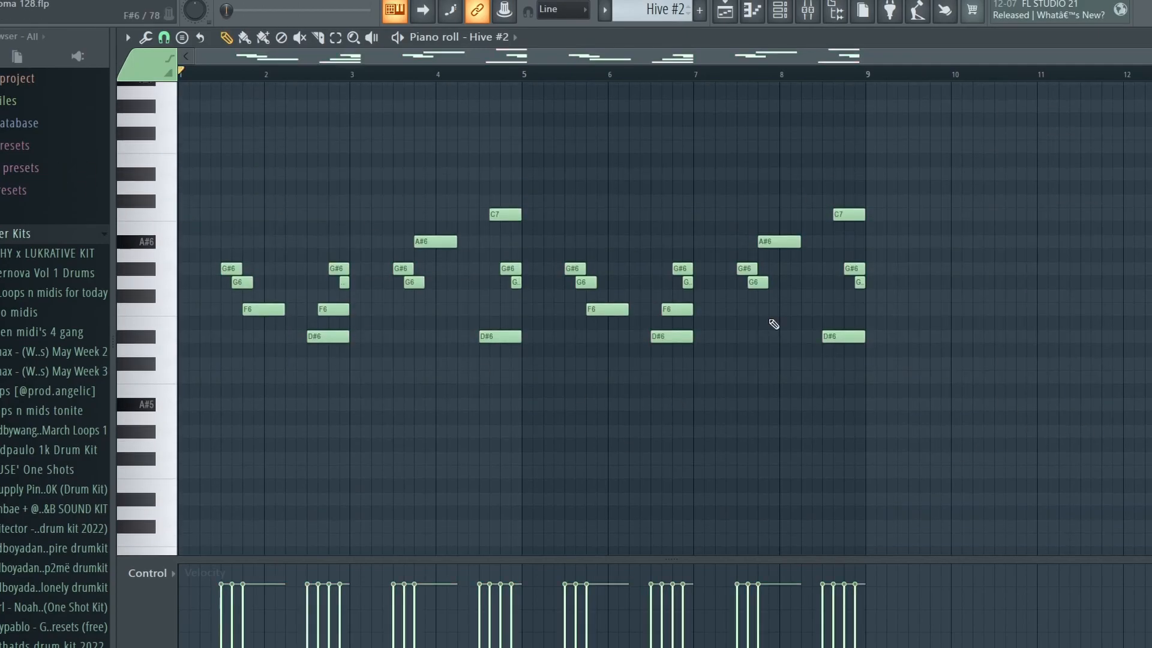
{"action": "key", "text": "space"}
Step: Review the ShaperBox 3, Effectrix and Ambience effects on mixer Insert 4
{"action": "left_click", "coordinate": [833, 11]}
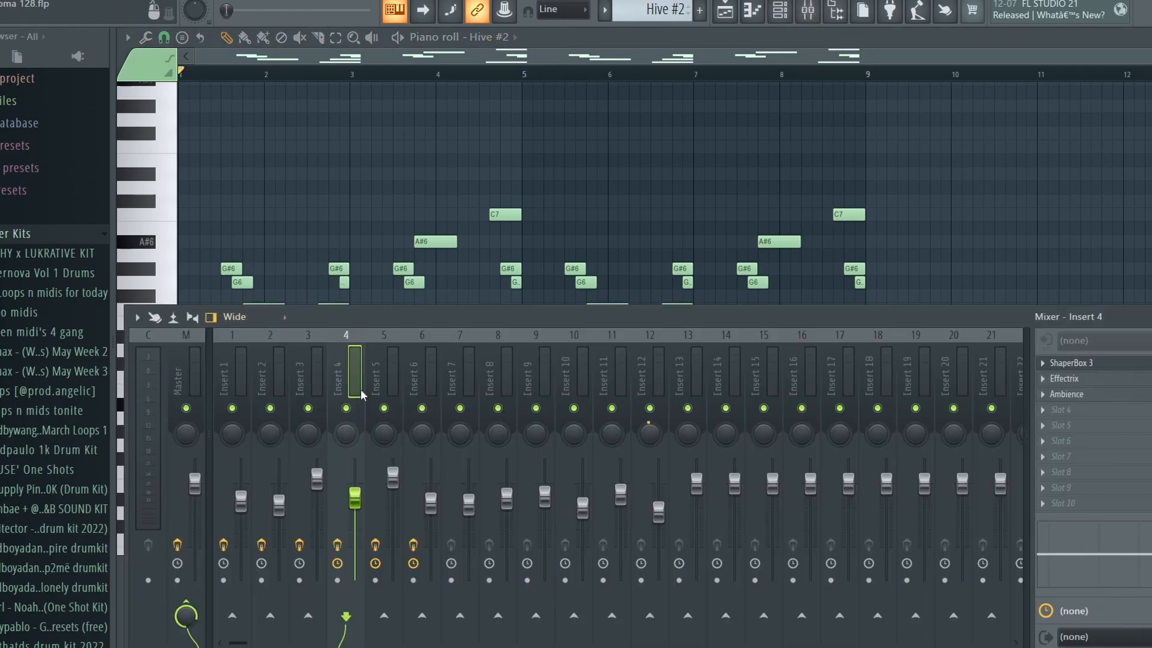
{"action": "left_click", "coordinate": [1093, 364]}
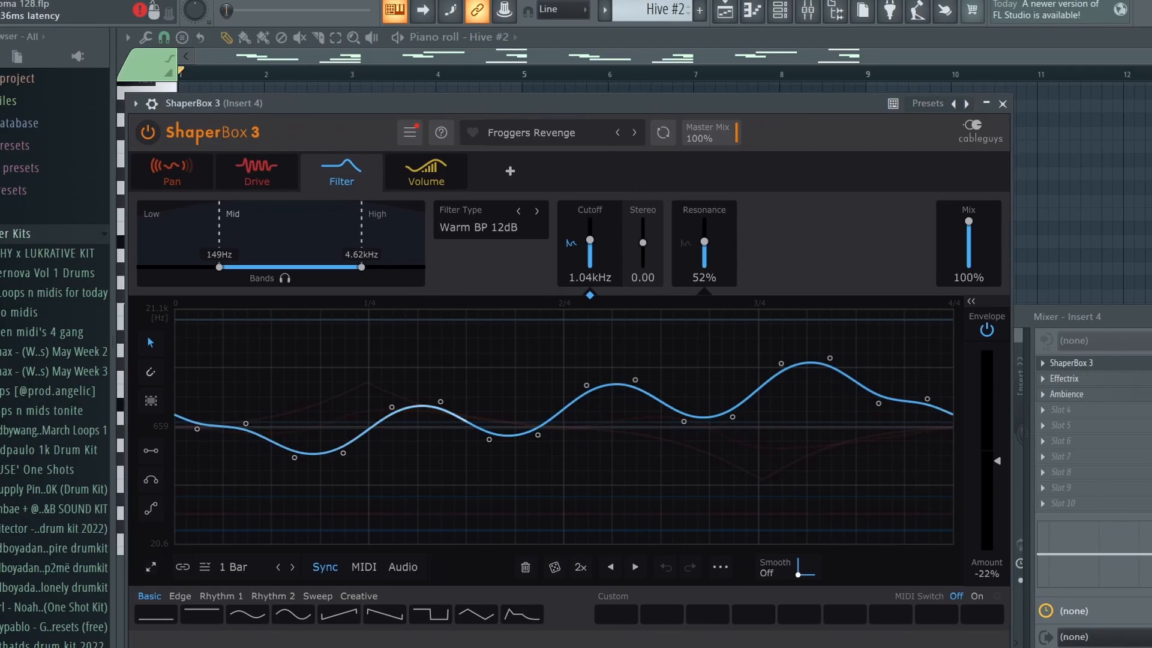
{"action": "key", "text": "F9"}
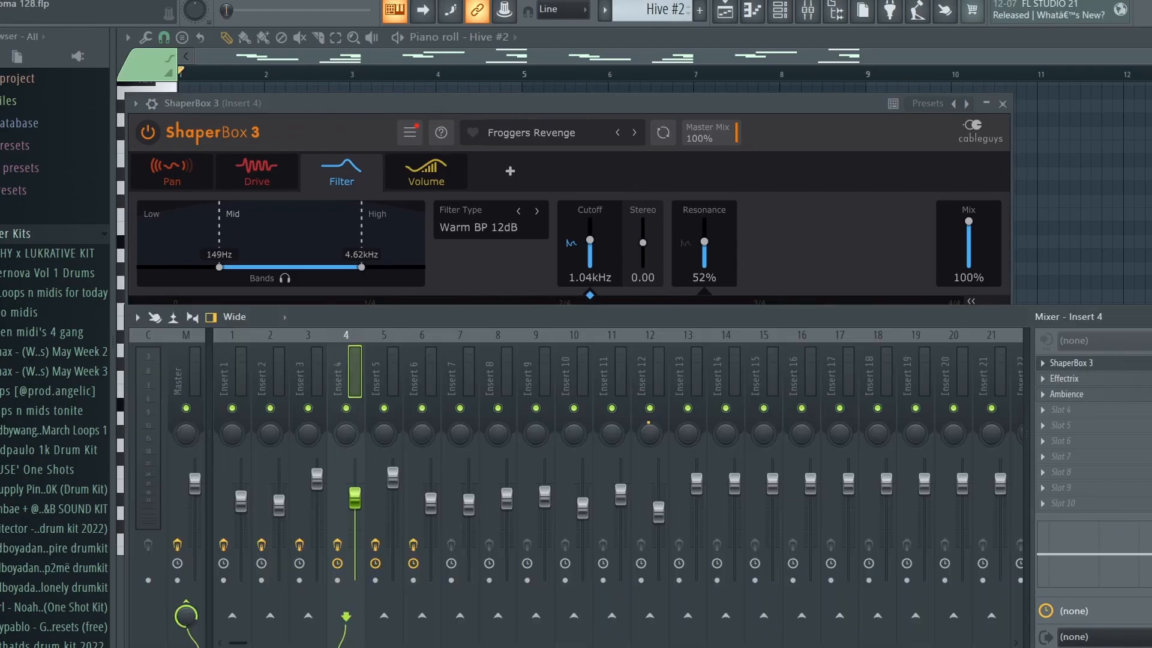
{"action": "left_click", "coordinate": [1065, 378]}
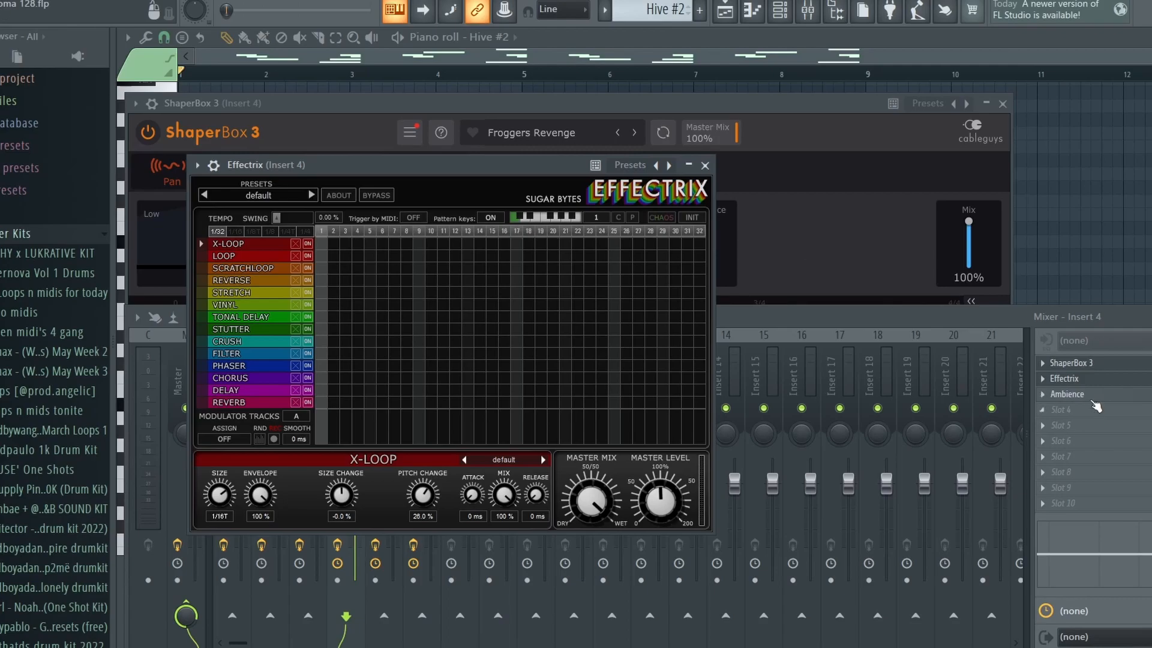
{"action": "left_click", "coordinate": [1076, 395]}
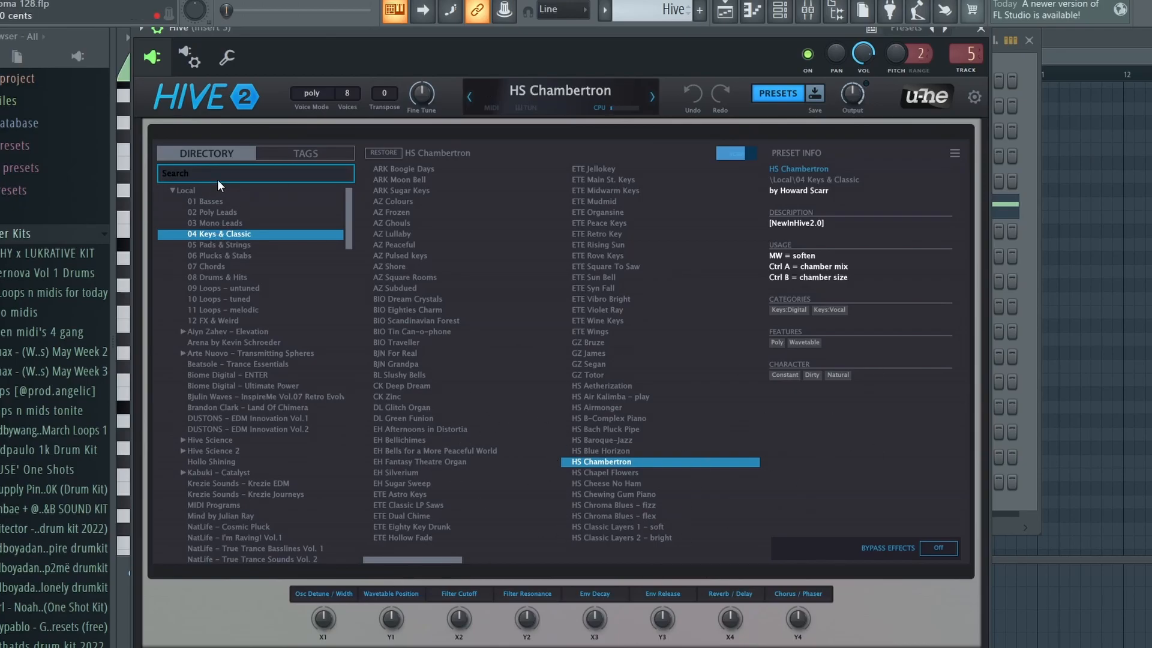
Step: Play the Hive G#5–G5–F5 motif and check the ShaperBox2 ducking effect on Insert 5
{"action": "key", "text": "F7"}
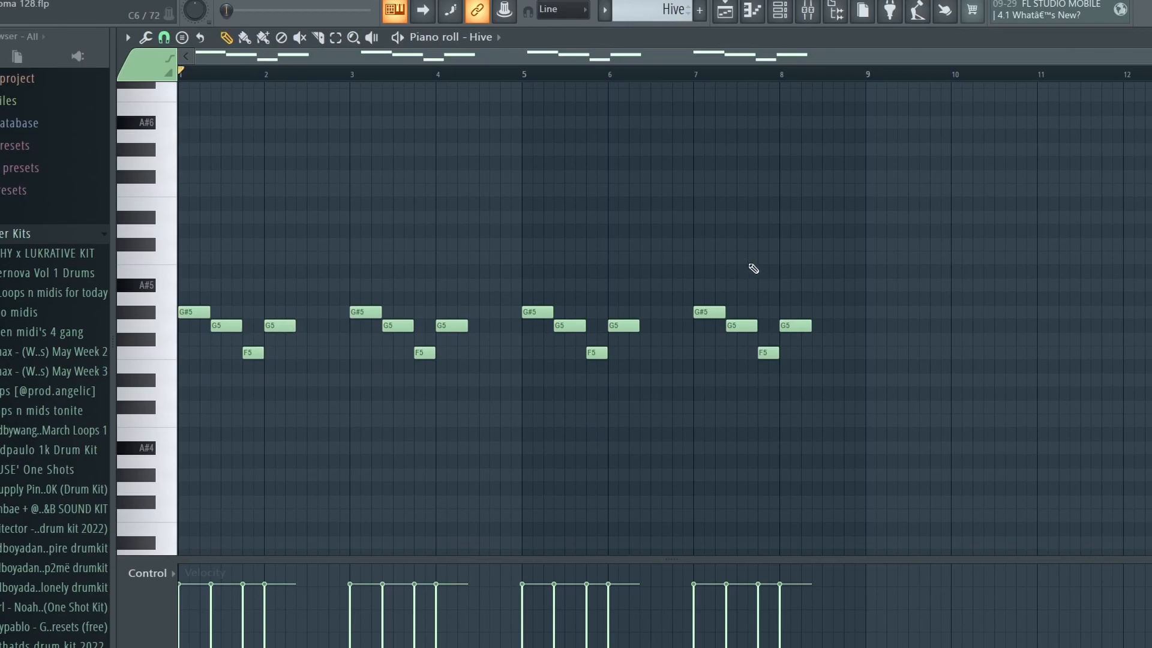
{"action": "key", "text": "space"}
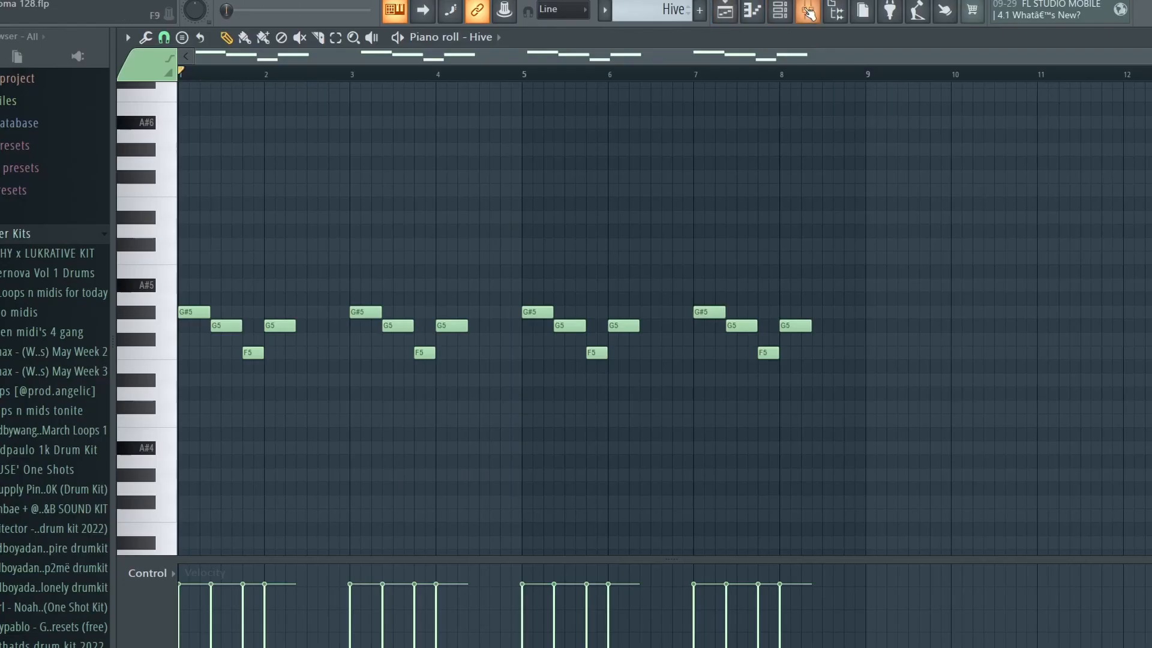
{"action": "left_click", "coordinate": [807, 12]}
{"action": "left_click", "coordinate": [1070, 364]}
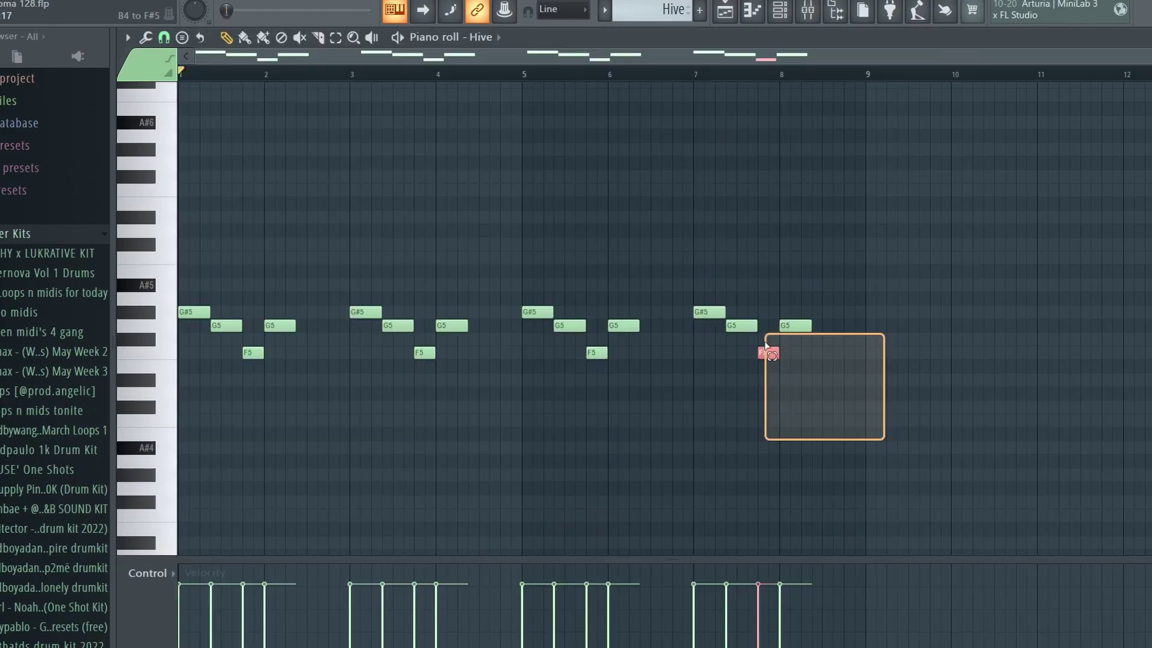
{"action": "left_click_drag", "start_coordinate": [882, 442], "coordinate": [766, 345]}
{"action": "scroll", "coordinate": [637, 118], "scroll_direction": "down", "scroll_amount": 2}
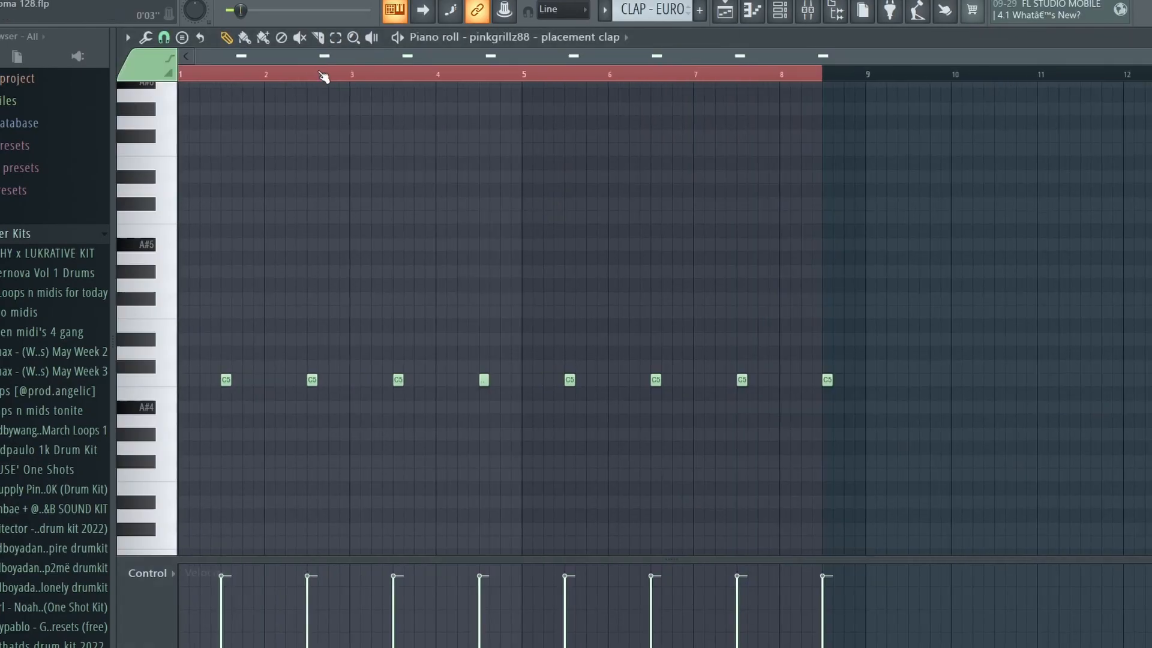
Step: Play the clap and HI HAT - BAGUETTE patterns and enlarge the velocity lane under the notes
{"action": "left_click", "coordinate": [325, 75]}
{"action": "scroll", "coordinate": [540, 315], "scroll_direction": "down", "scroll_amount": 2}
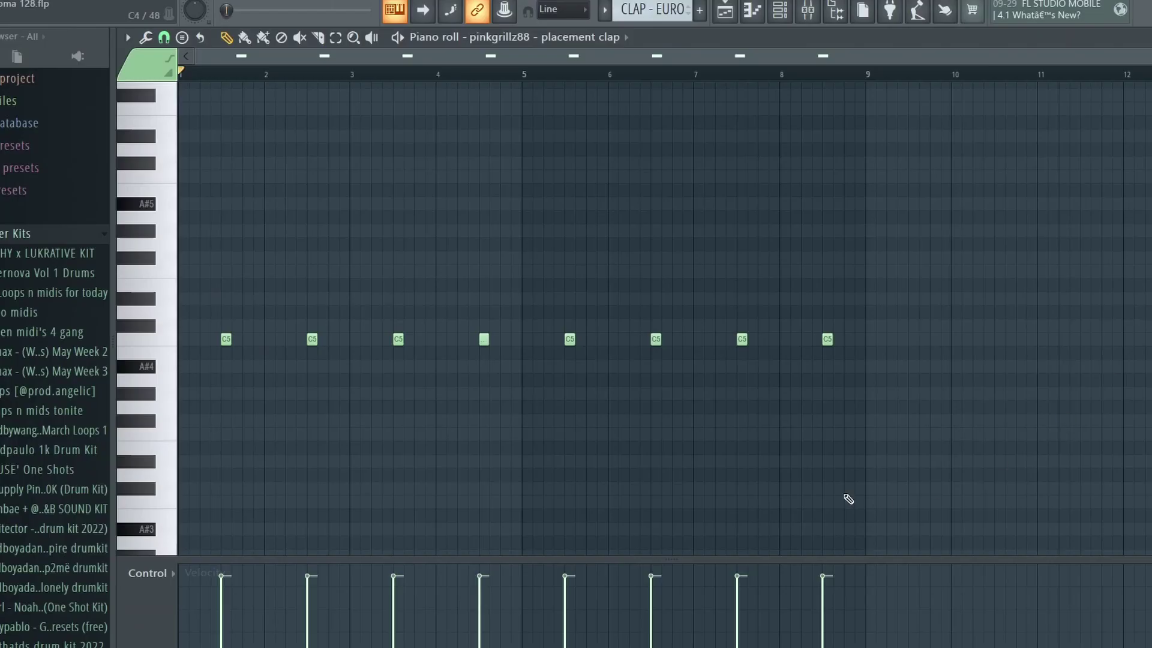
{"action": "left_click_drag", "start_coordinate": [887, 411], "coordinate": [177, 160]}
{"action": "left_click", "coordinate": [660, 206]}
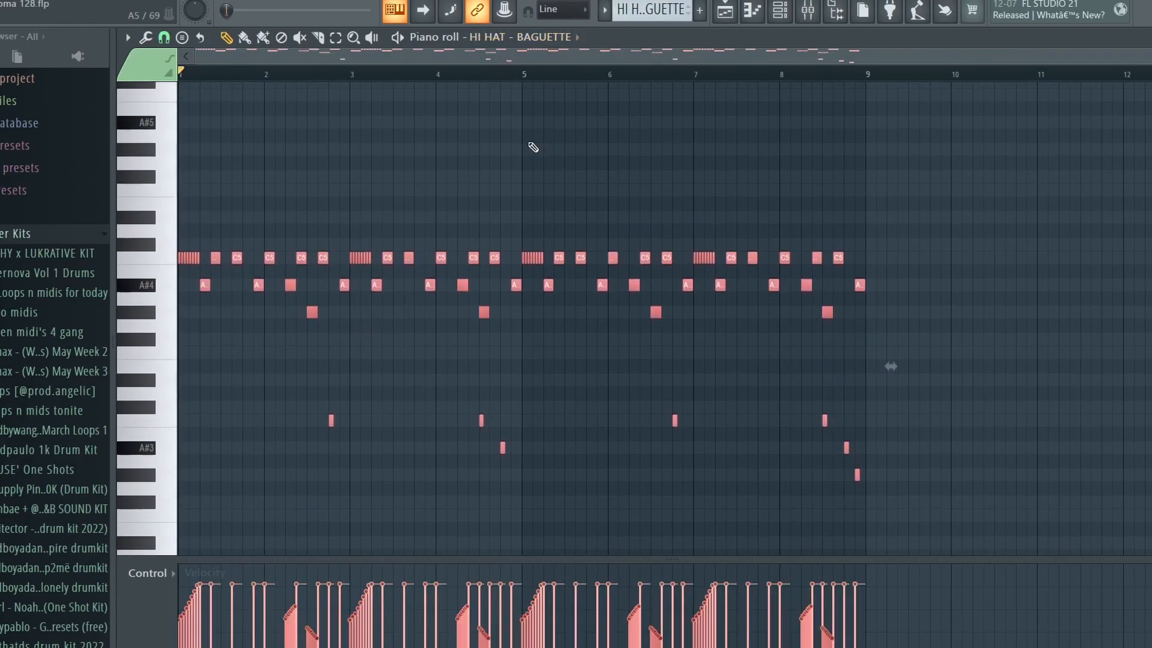
{"action": "key", "text": "space"}
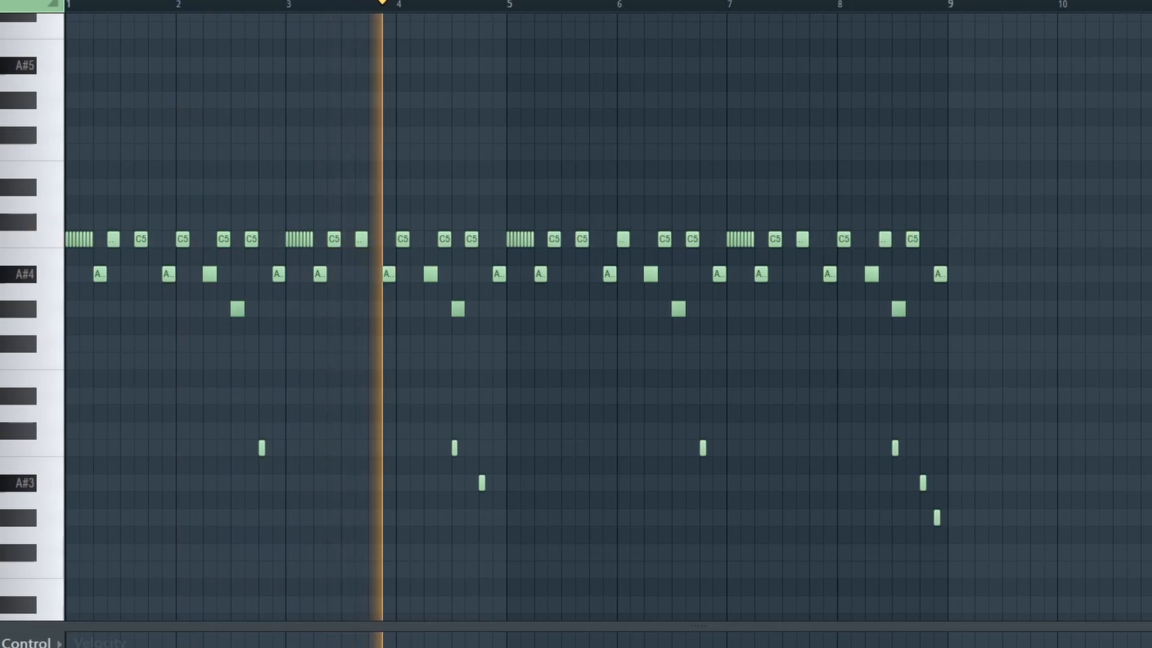
{"action": "key", "text": "space"}
{"action": "scroll", "coordinate": [859, 245], "scroll_direction": "down", "scroll_amount": 2}
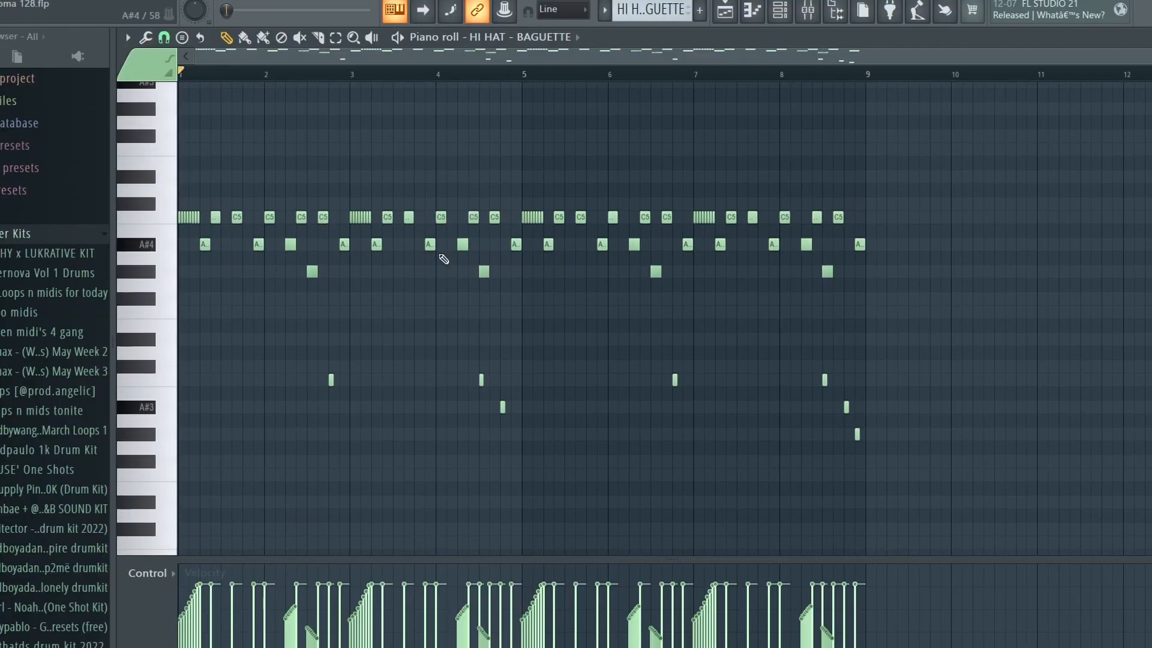
{"action": "scroll", "coordinate": [962, 324], "scroll_direction": "down", "scroll_amount": 3}
{"action": "left_click_drag", "start_coordinate": [981, 403], "coordinate": [190, 254]}
{"action": "scroll", "coordinate": [360, 323], "scroll_direction": "down", "scroll_amount": 3}
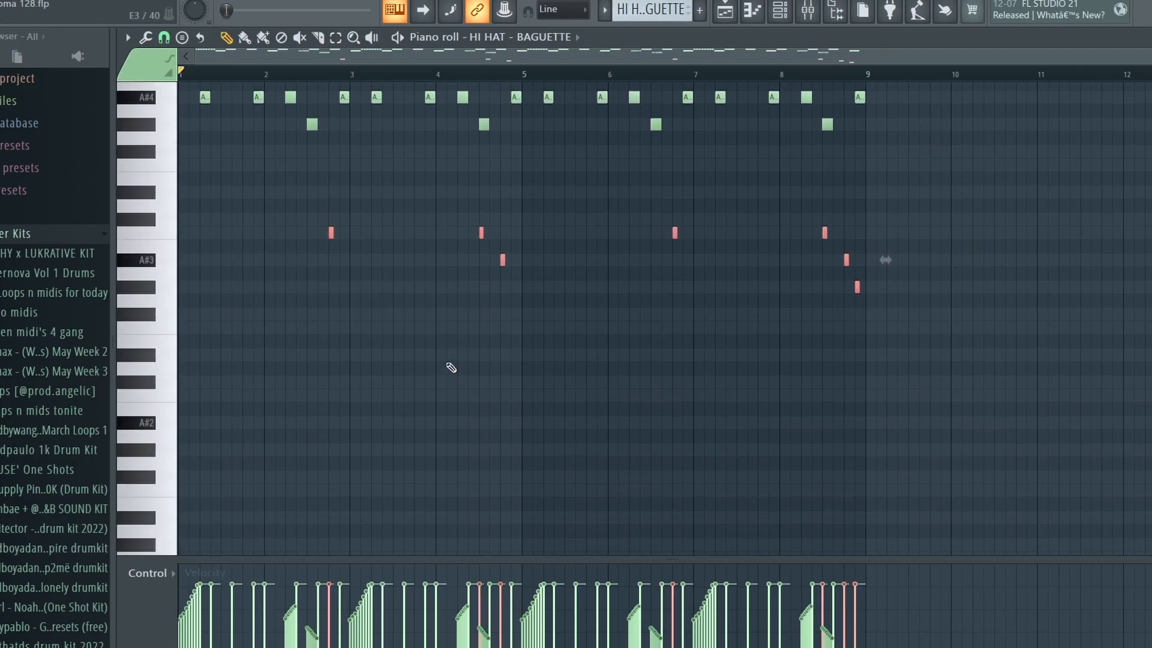
{"action": "scroll", "coordinate": [295, 232], "scroll_direction": "up", "scroll_amount": 2}
{"action": "left_click_drag", "start_coordinate": [234, 186], "coordinate": [940, 374]}
{"action": "scroll", "coordinate": [985, 405], "scroll_direction": "up", "scroll_amount": 4}
{"action": "left_click_drag", "start_coordinate": [671, 559], "coordinate": [670, 417]}
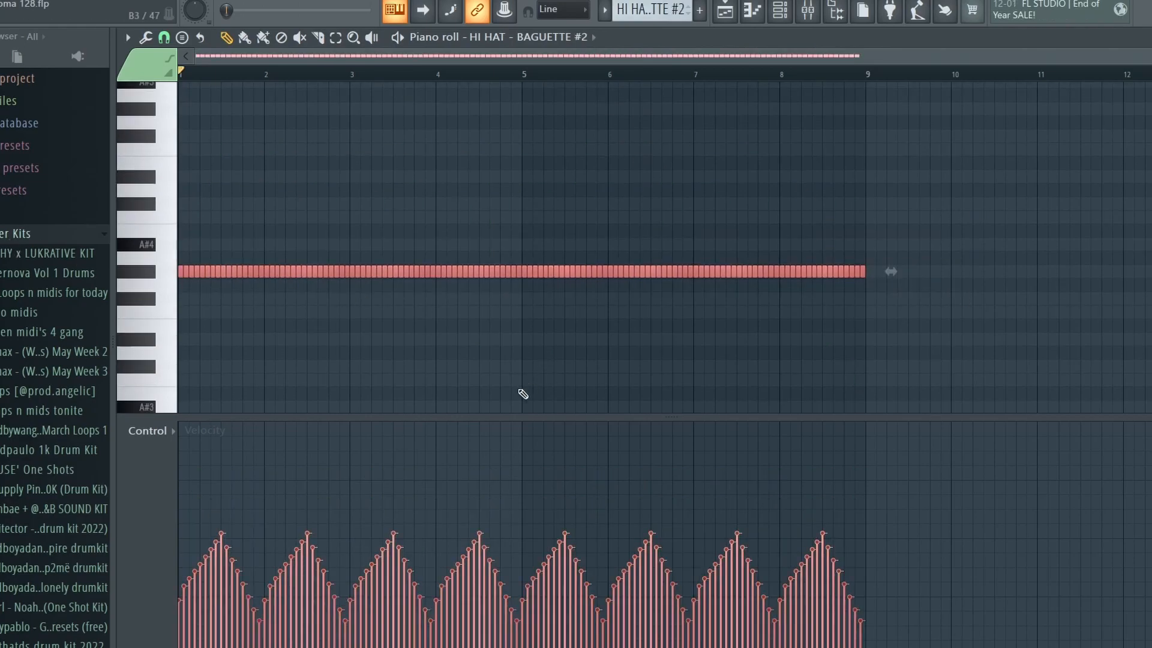
{"action": "scroll", "coordinate": [420, 352], "scroll_direction": "down", "scroll_amount": 2}
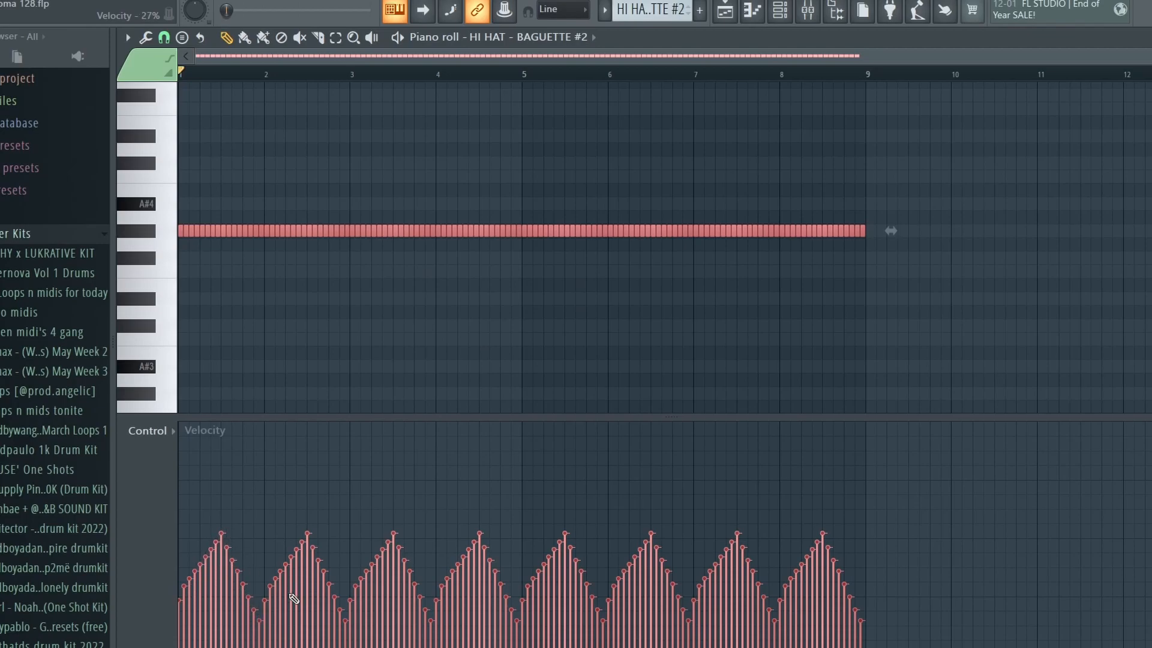
{"action": "left_click", "coordinate": [465, 331]}
{"action": "key", "text": "space"}
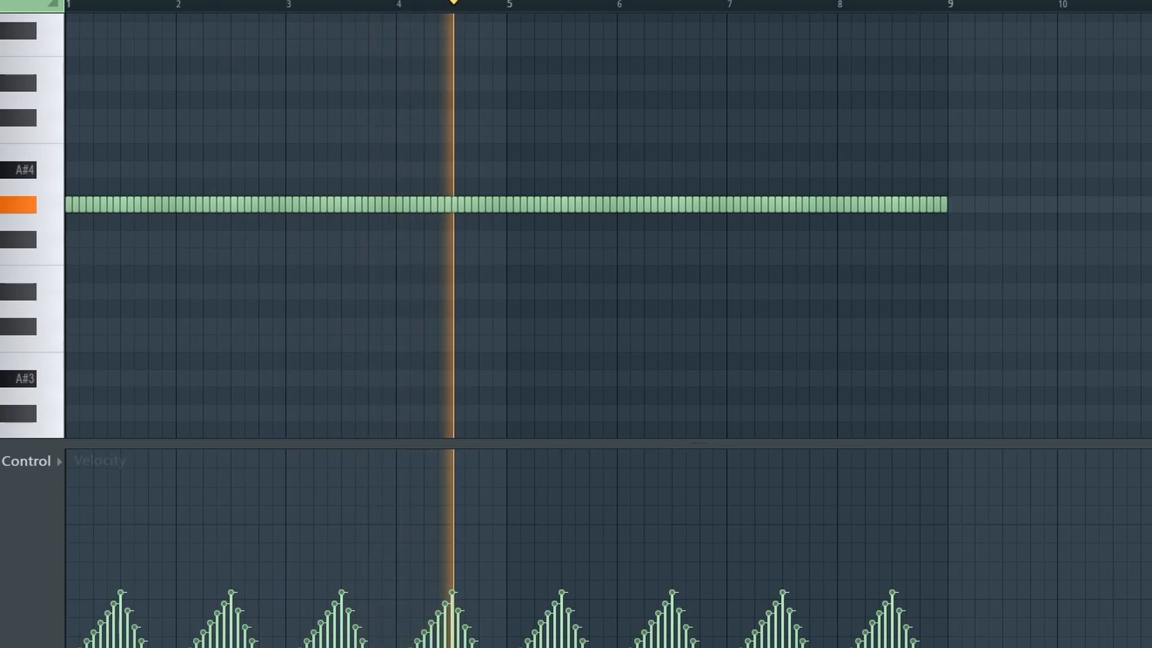
{"action": "key", "text": "space"}
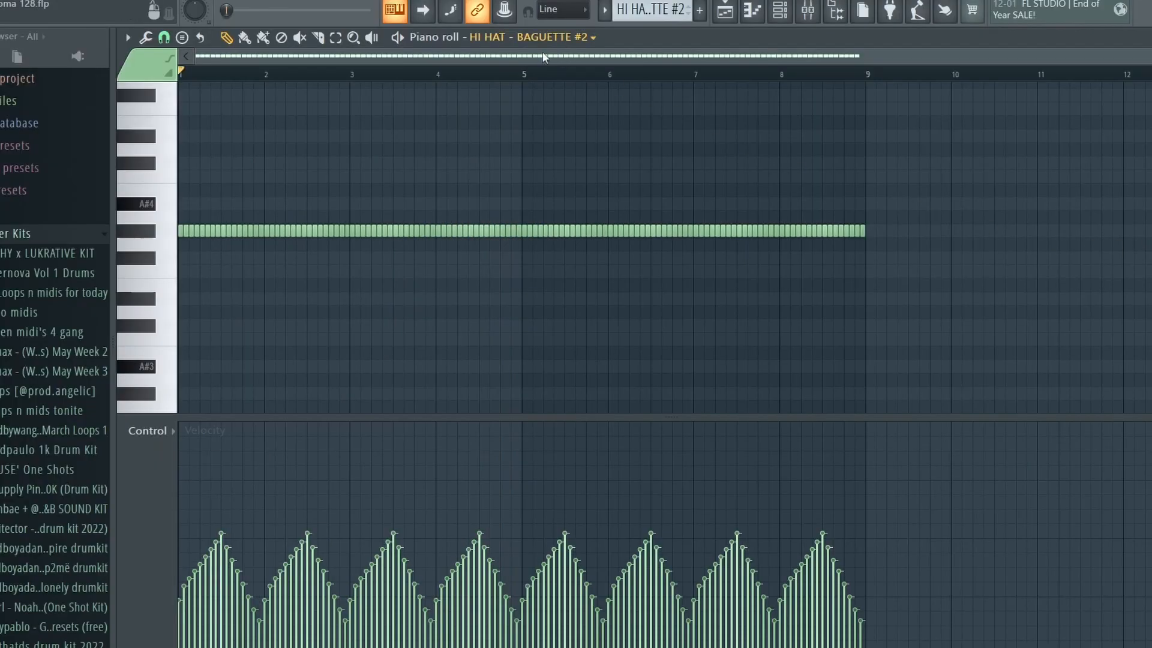
{"action": "left_click_drag", "start_coordinate": [180, 160], "coordinate": [887, 270]}
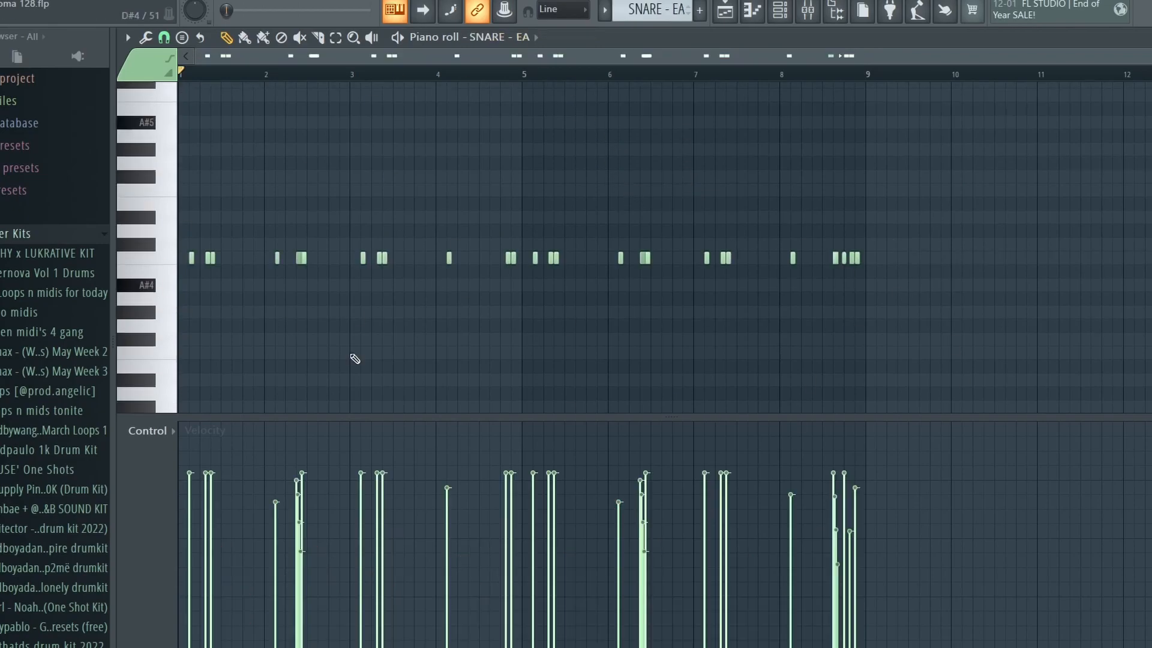
Step: Play the SNARE - EA pattern, then switch to the 808 - KICKBACK bassline and play it
{"action": "key", "text": "space"}
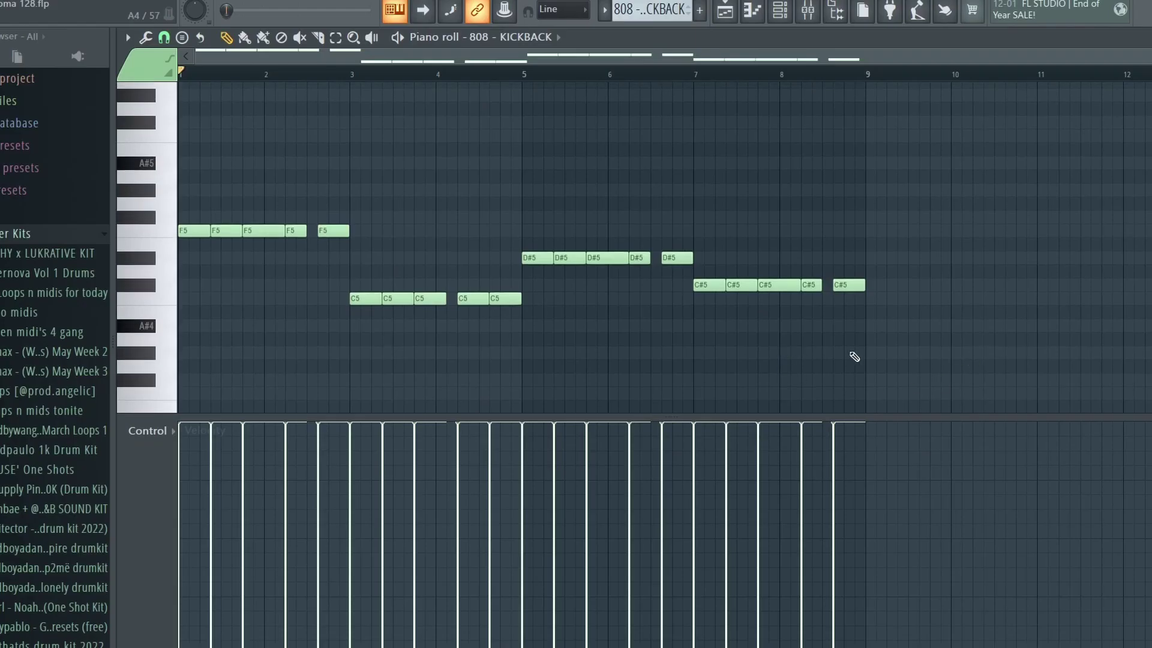
{"action": "key", "text": "ctrl+a"}
{"action": "key", "text": "ctrl+d"}
{"action": "key", "text": "space"}
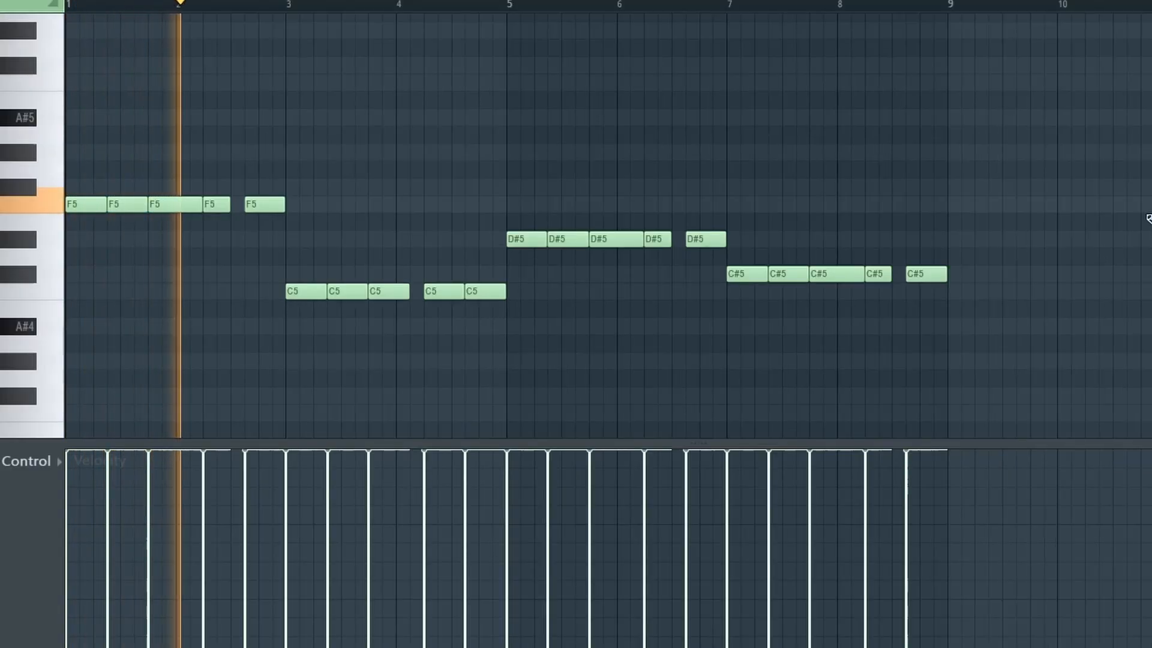